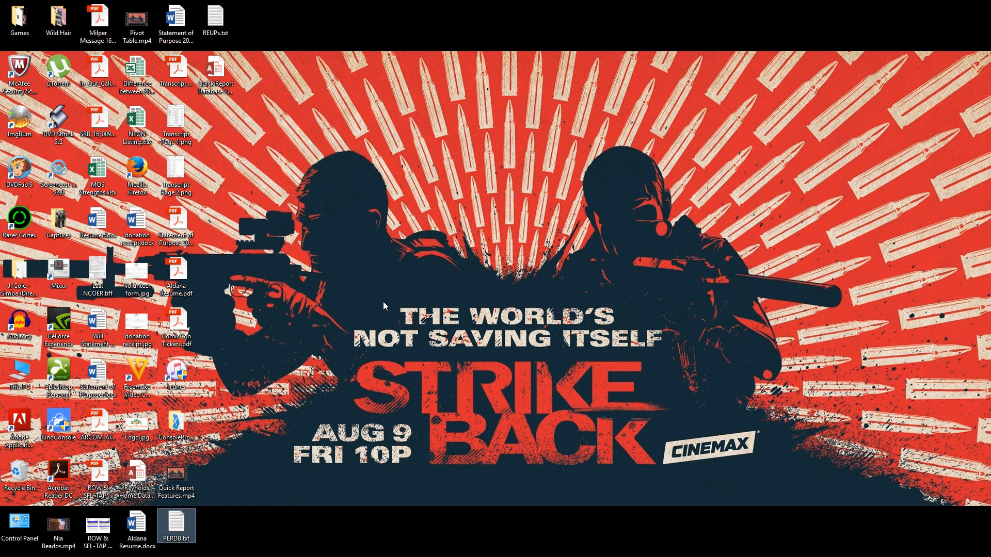
Move the PERDB.txt icon to a new spot among the desktop icons and open the file
click(321, 286)
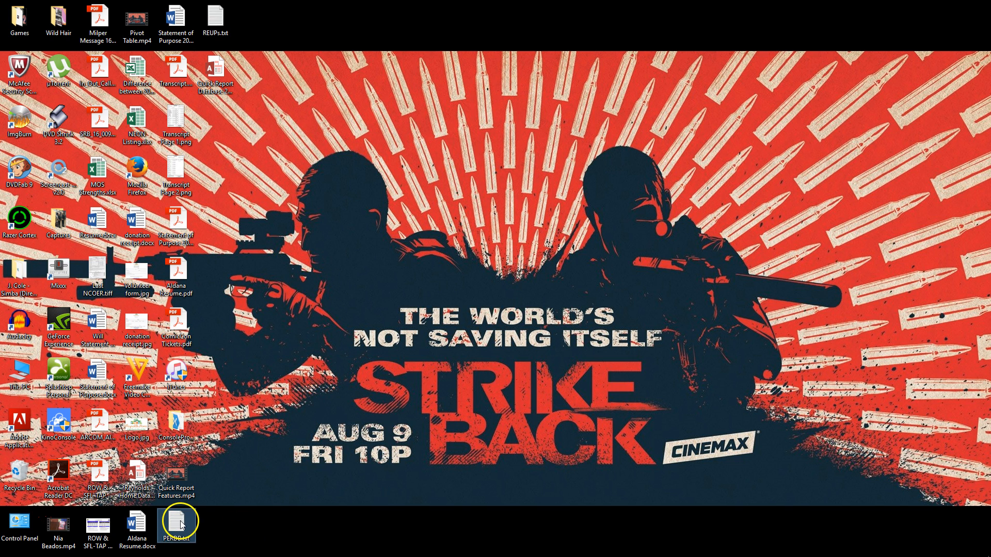
drag(181, 524, 412, 294)
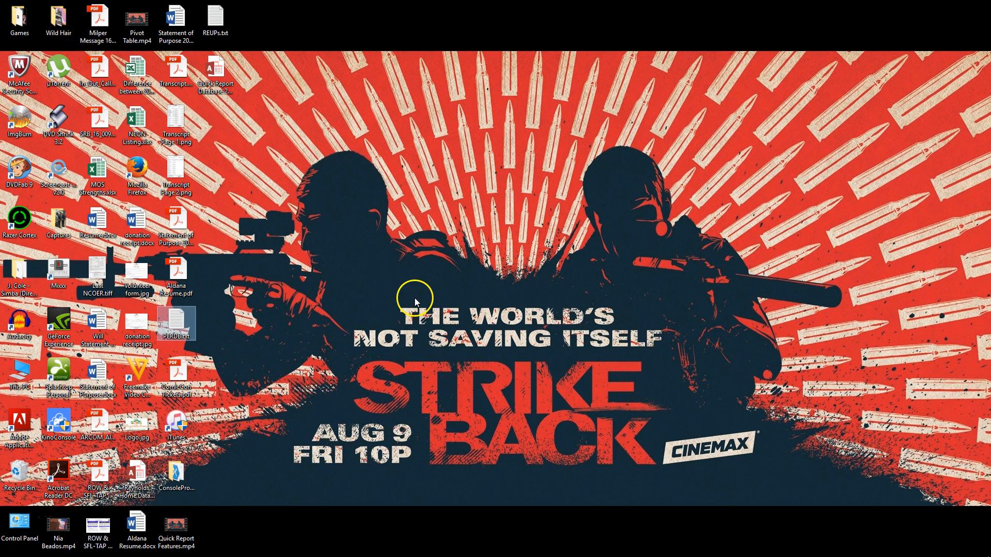
double_click(176, 327)
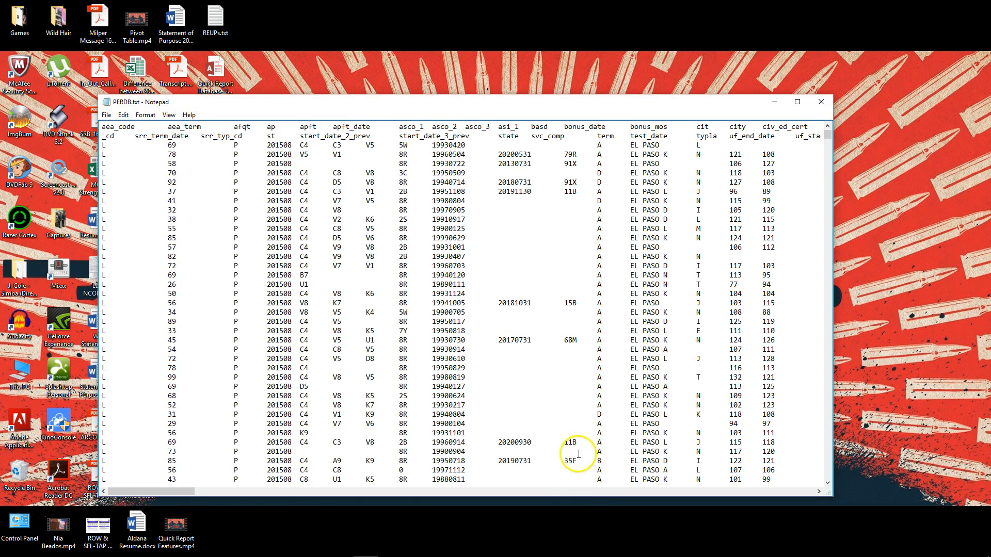
Examine the data columns across the full width of PERDB.txt and close the file
click(585, 493)
click(586, 493)
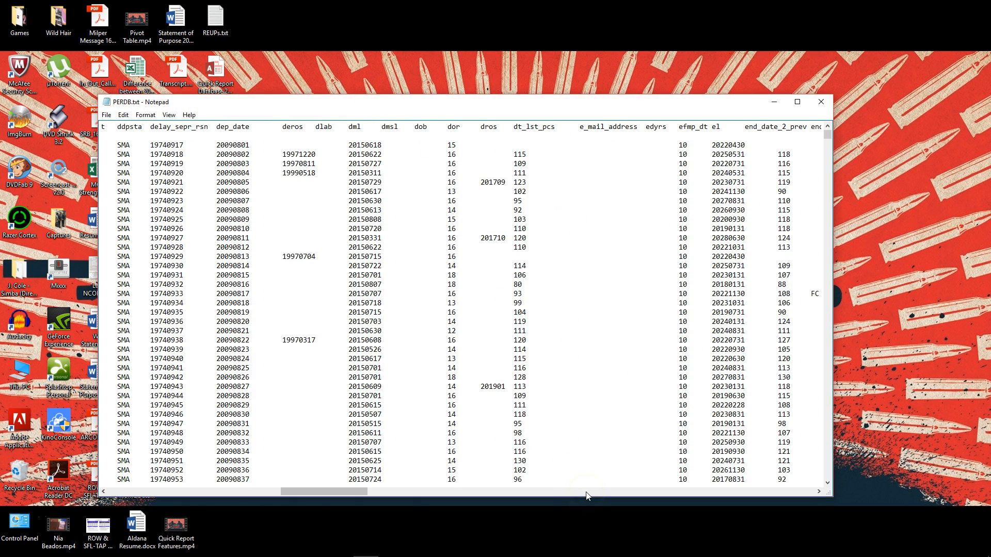
click(587, 492)
click(587, 493)
click(587, 493)
click(310, 182)
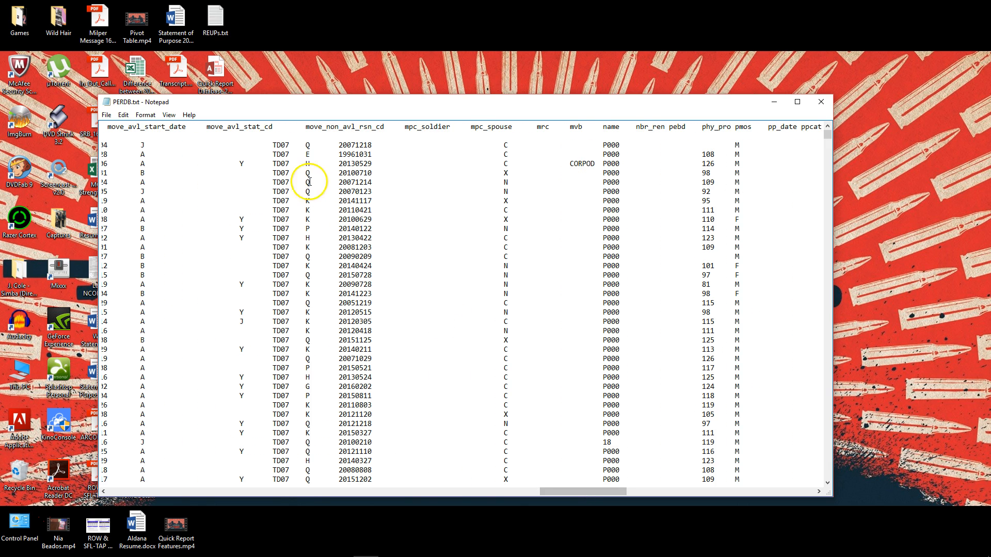
click(295, 491)
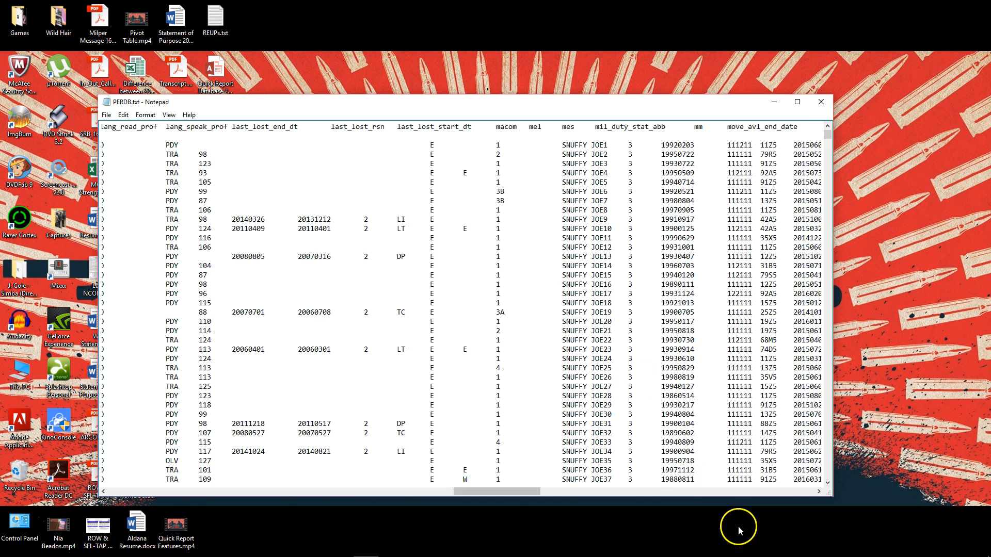
click(727, 495)
click(729, 495)
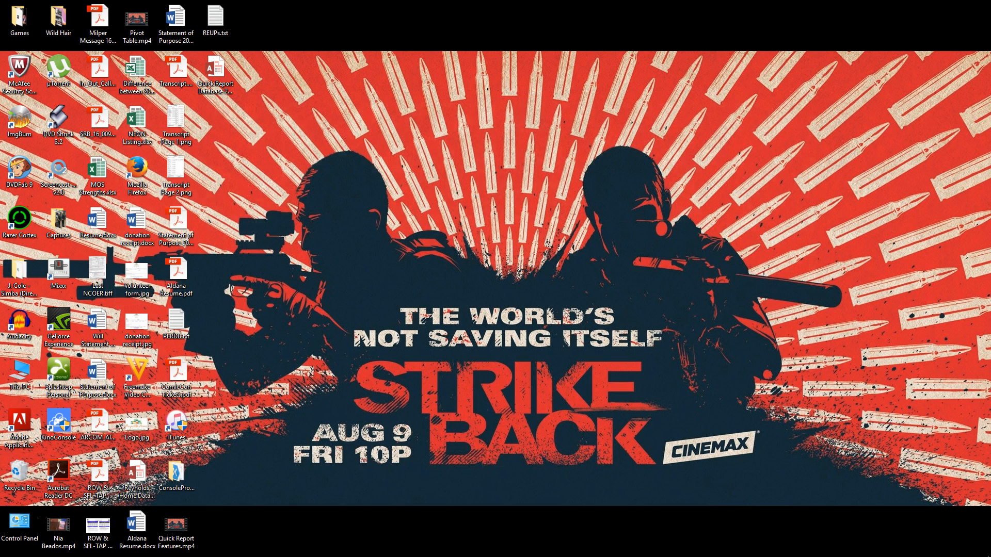
click(822, 102)
Switch to Excel and start a text import of PERDB.txt from the Desktop folder into the blank workbook
click(286, 544)
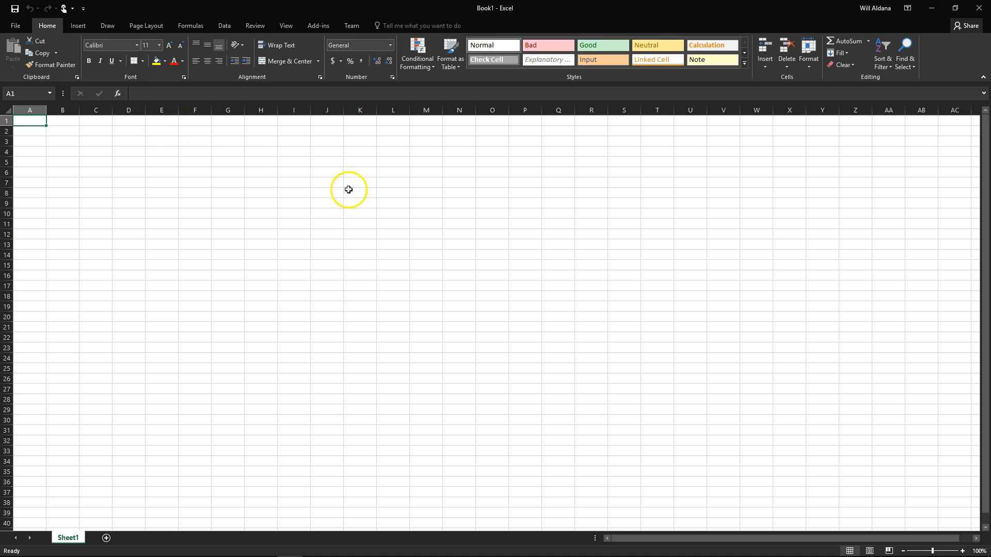
click(224, 25)
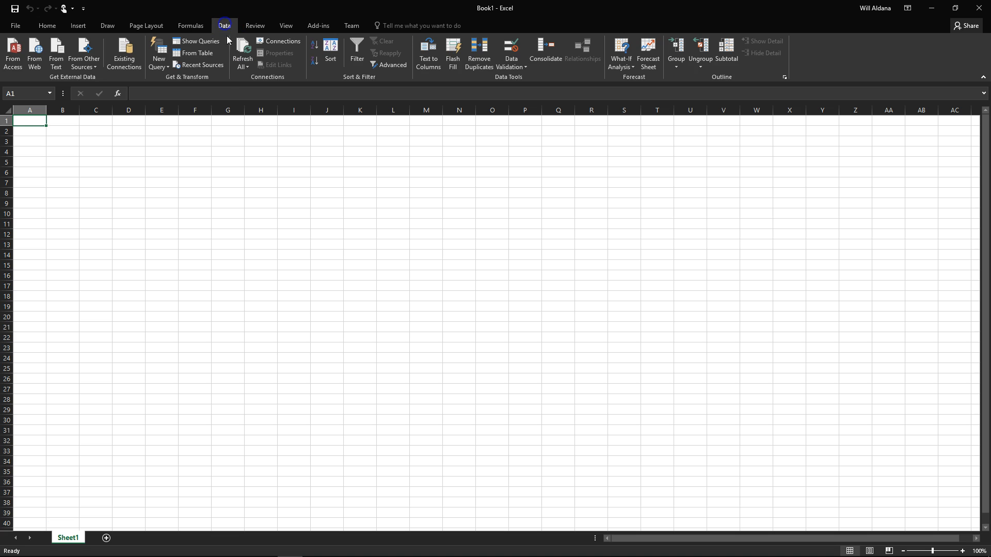
click(56, 57)
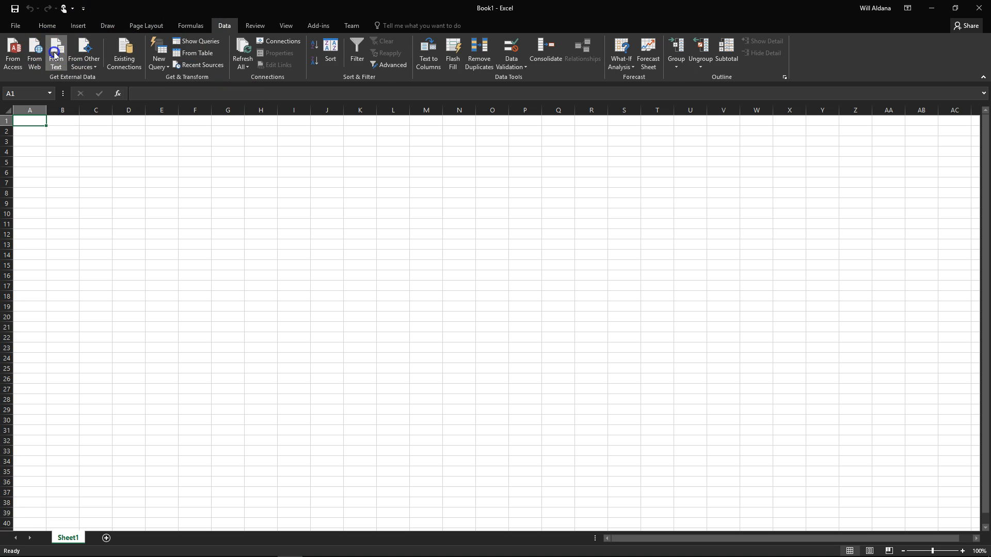
click(58, 130)
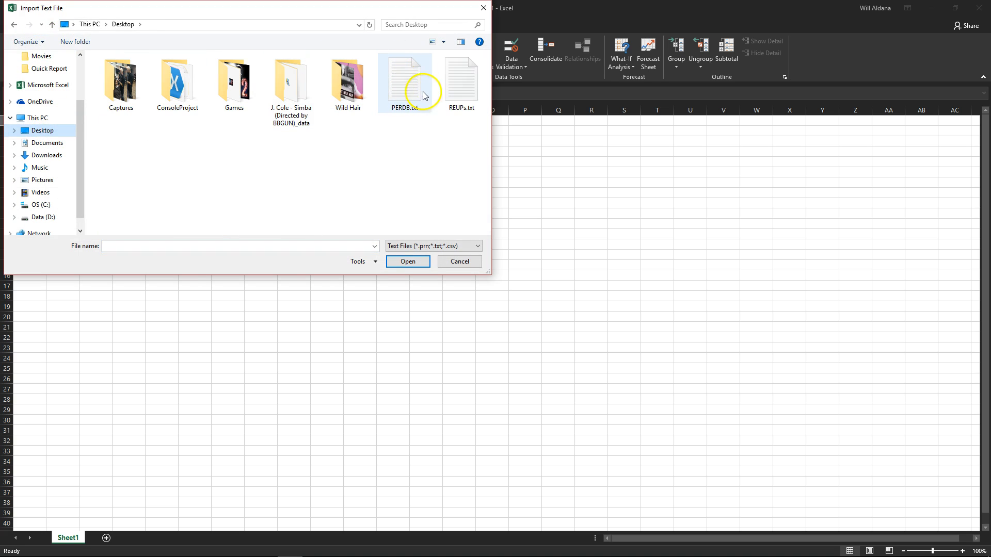
click(403, 81)
click(409, 262)
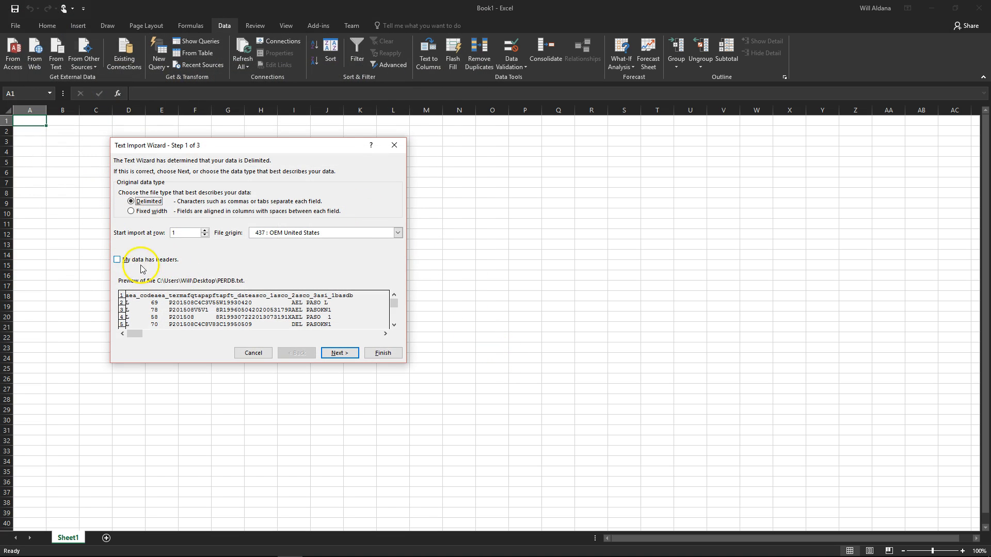
Mark the data as having headers, keep Tab as the only delimiter, and proceed to the column formats
click(122, 263)
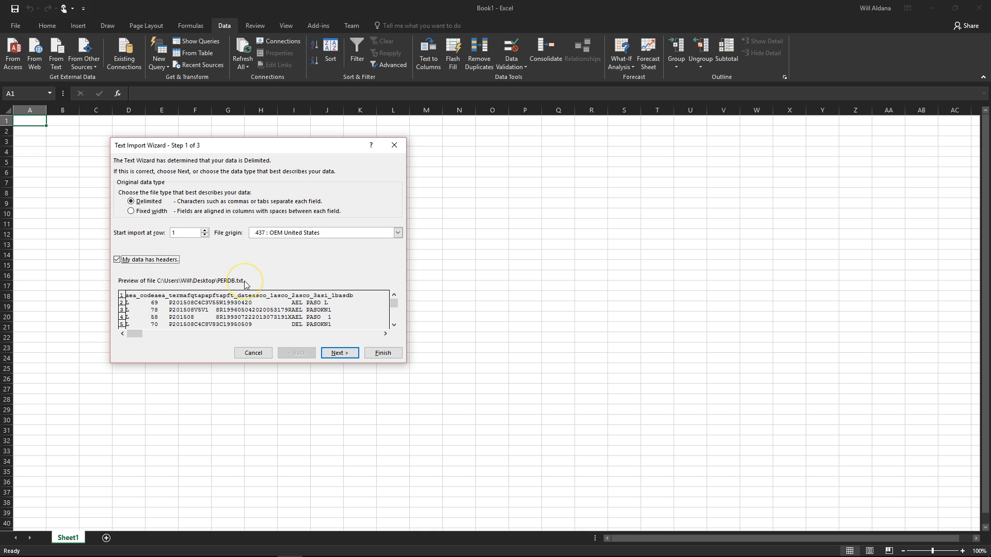
click(336, 353)
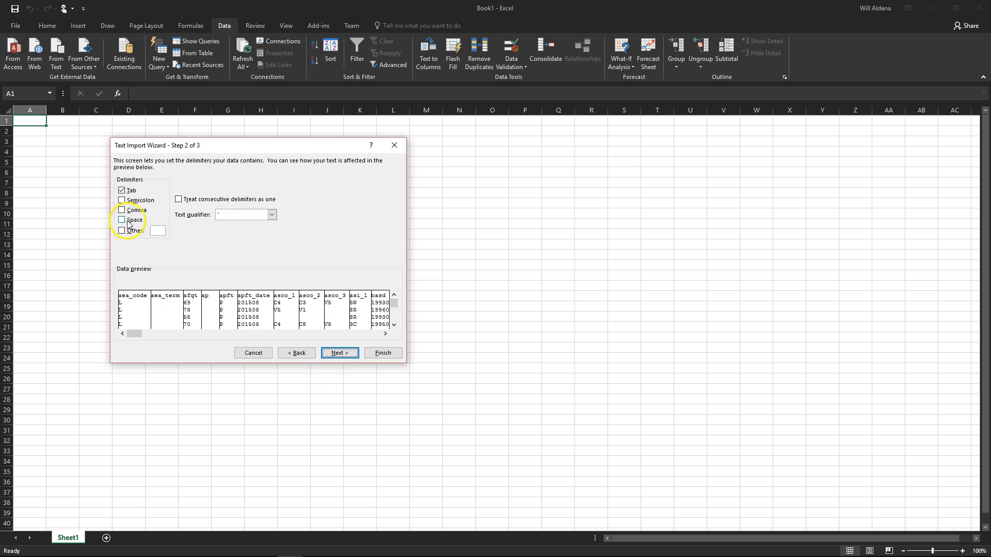
click(340, 353)
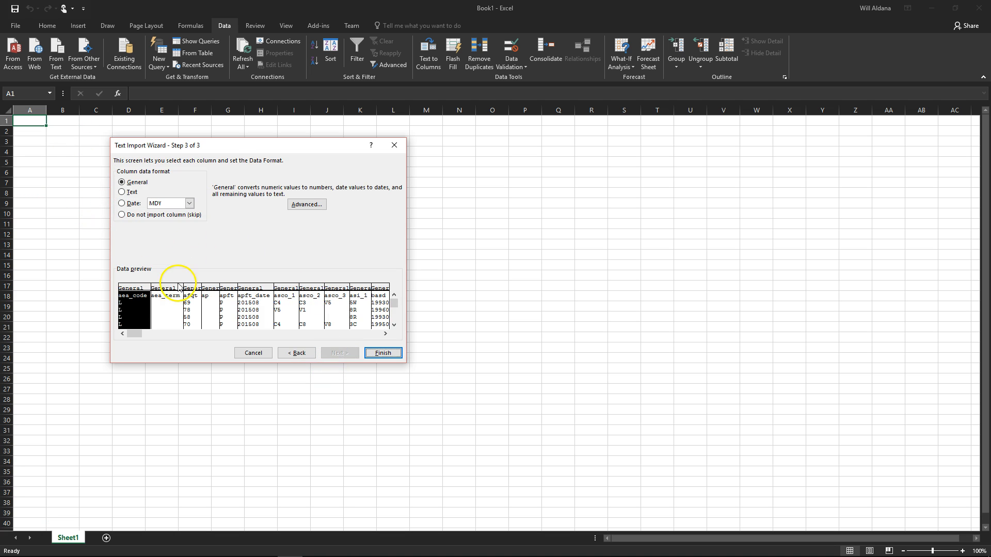
Check the previewed columns from aea_term to asi_1 one by one for dates that need a different format
click(176, 310)
click(196, 310)
click(216, 310)
click(232, 310)
click(245, 309)
click(286, 310)
click(314, 310)
click(343, 309)
click(361, 309)
click(385, 333)
click(385, 334)
click(385, 333)
click(385, 333)
Set the basd column's data format to Date with the YMD order
click(349, 305)
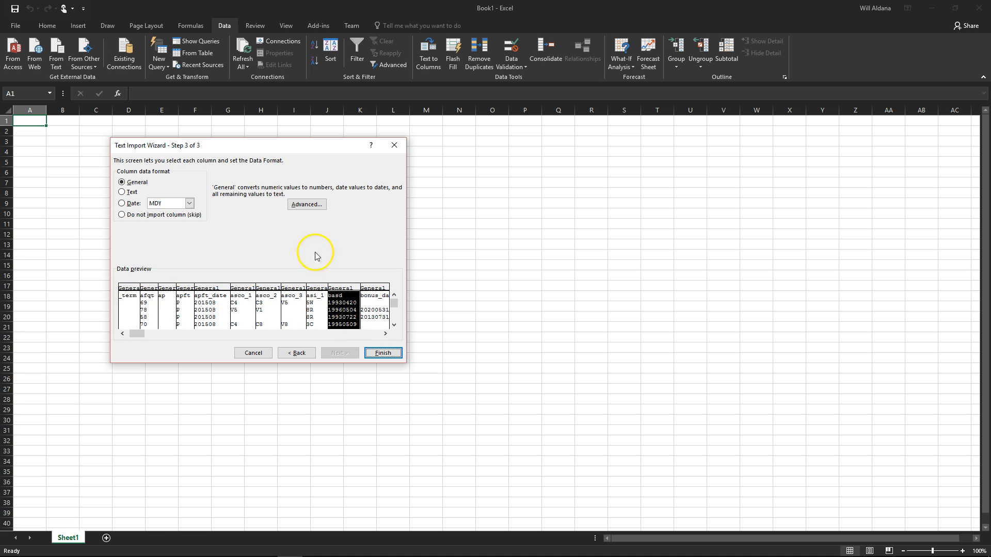
click(127, 203)
click(385, 334)
click(385, 334)
click(386, 334)
click(386, 334)
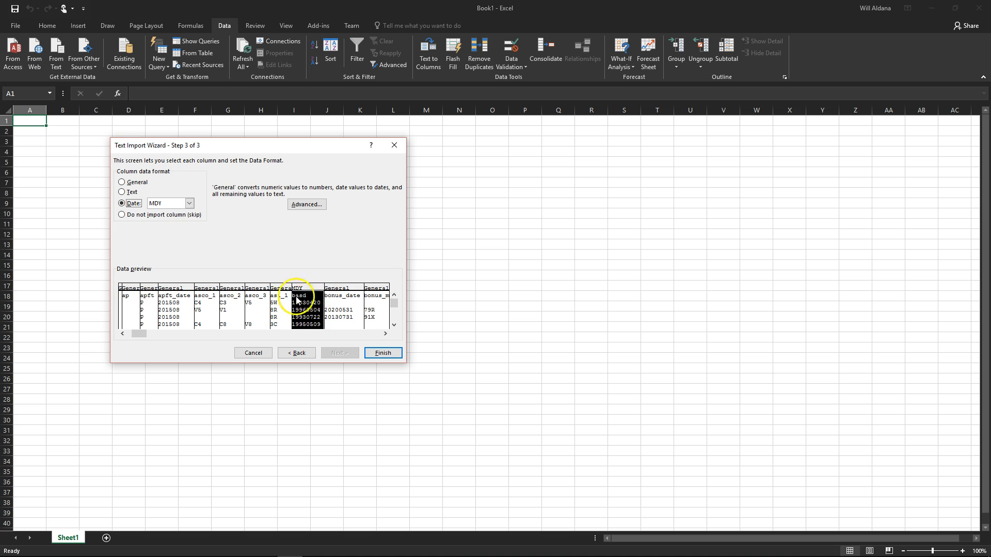
click(192, 205)
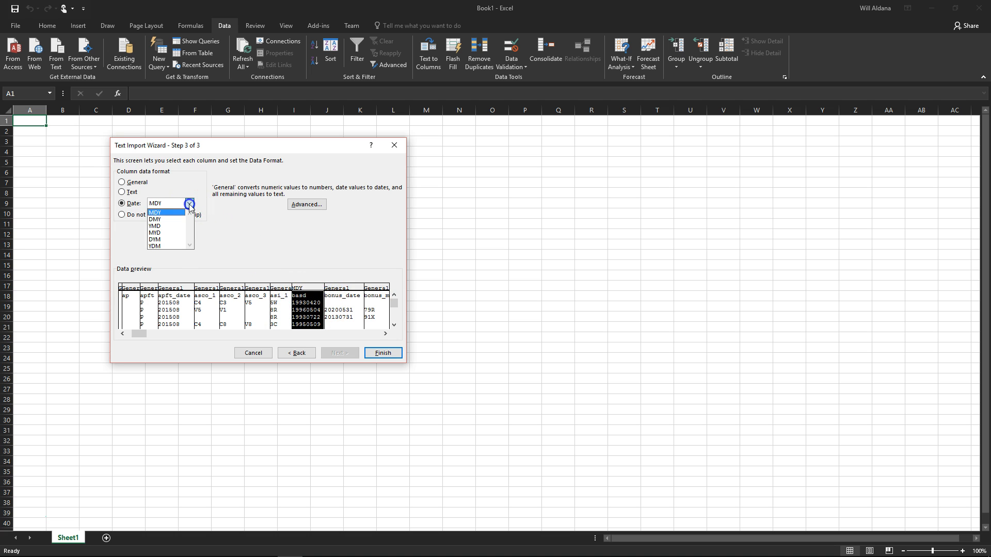
click(163, 226)
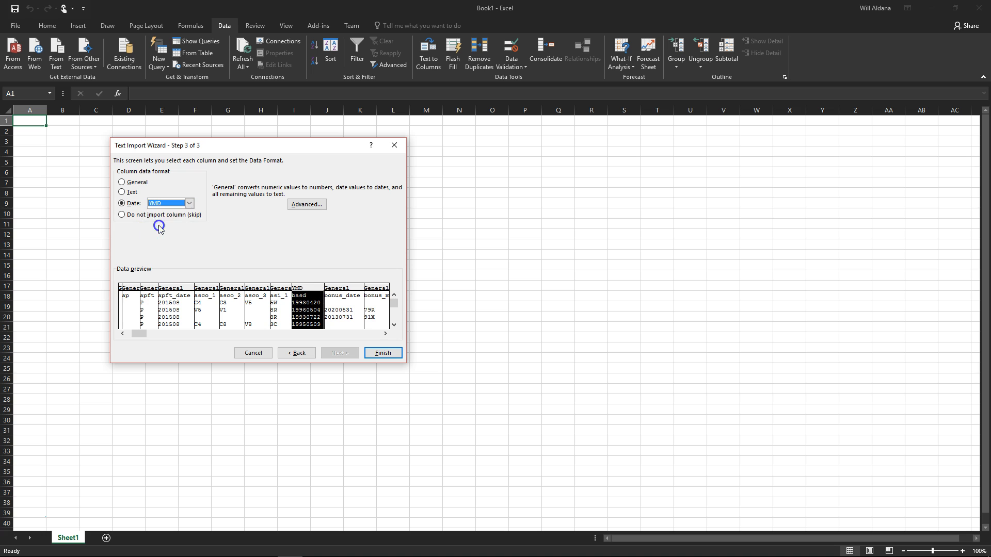
Set the bonus_date and curr_grade_date columns to the YMD date format
click(342, 312)
click(121, 203)
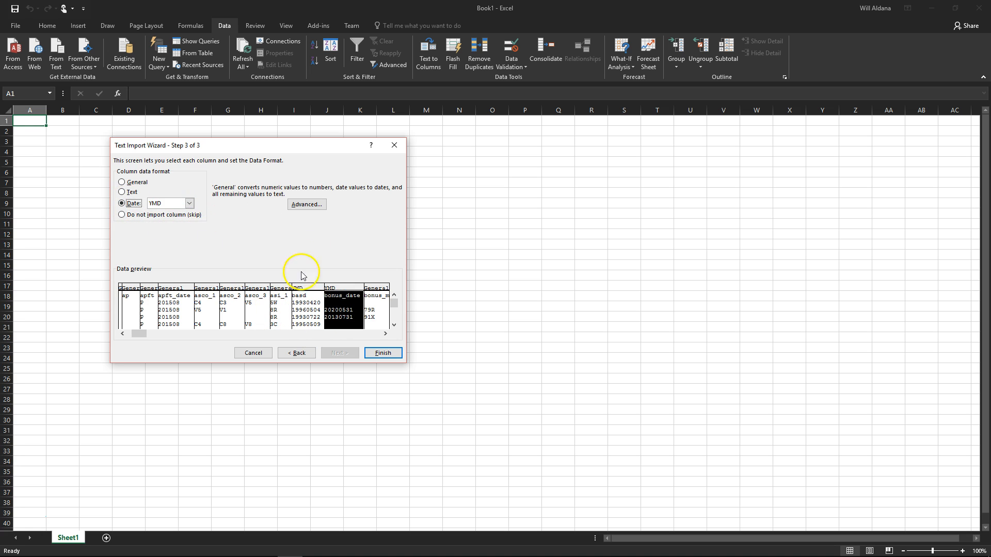
click(372, 334)
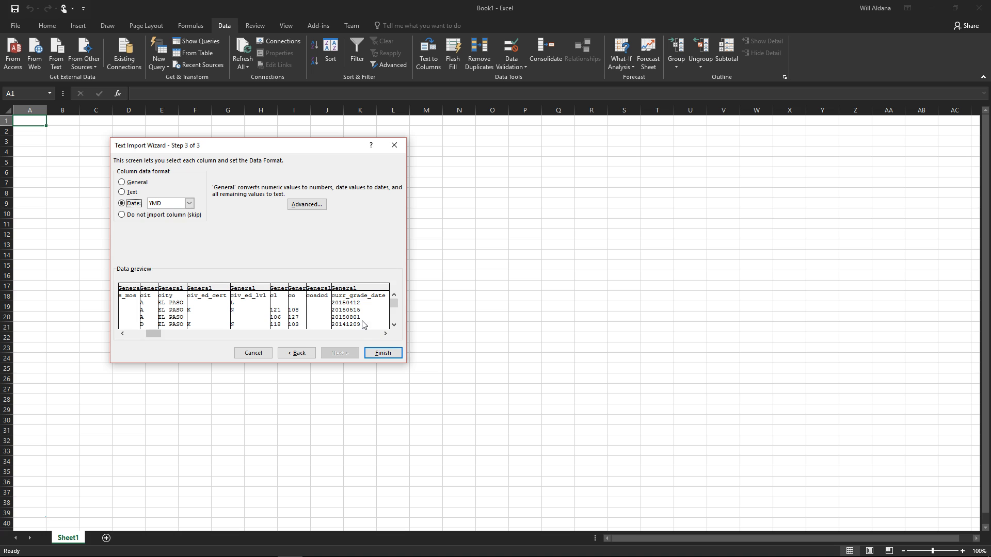
click(363, 324)
Set the dob, dor, dros, dt_lst_pcs and ets columns to the YMD date format
click(354, 334)
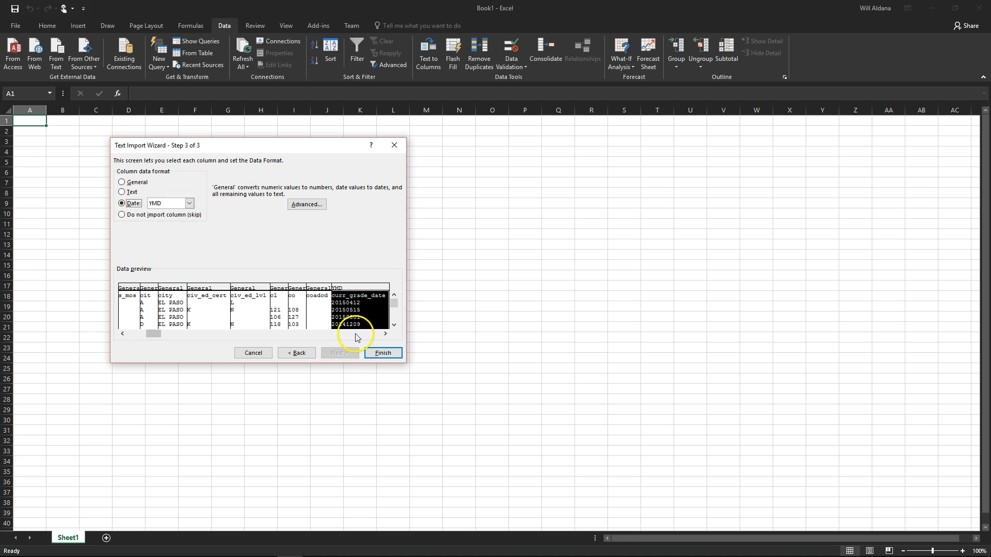
click(328, 335)
click(331, 334)
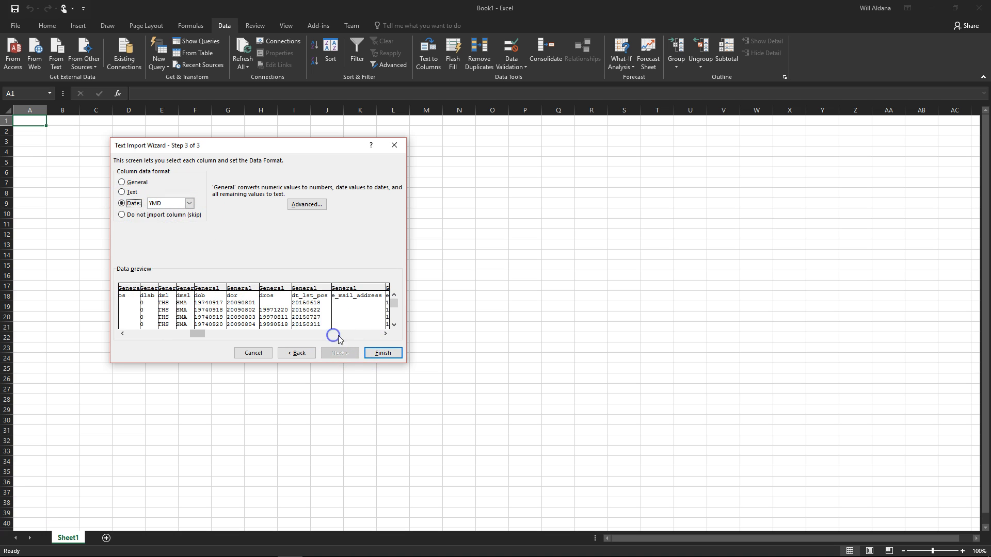
click(211, 312)
click(122, 203)
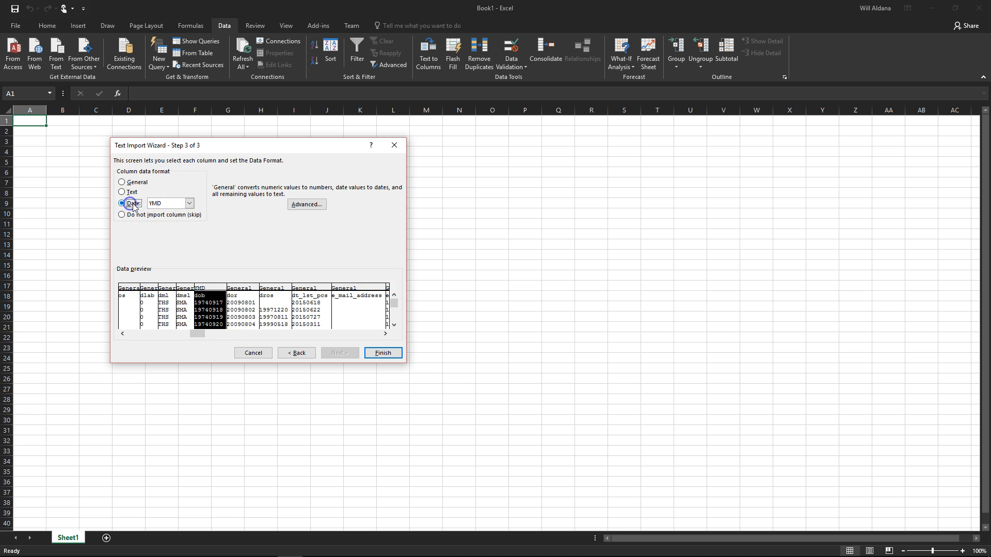
click(245, 314)
click(271, 310)
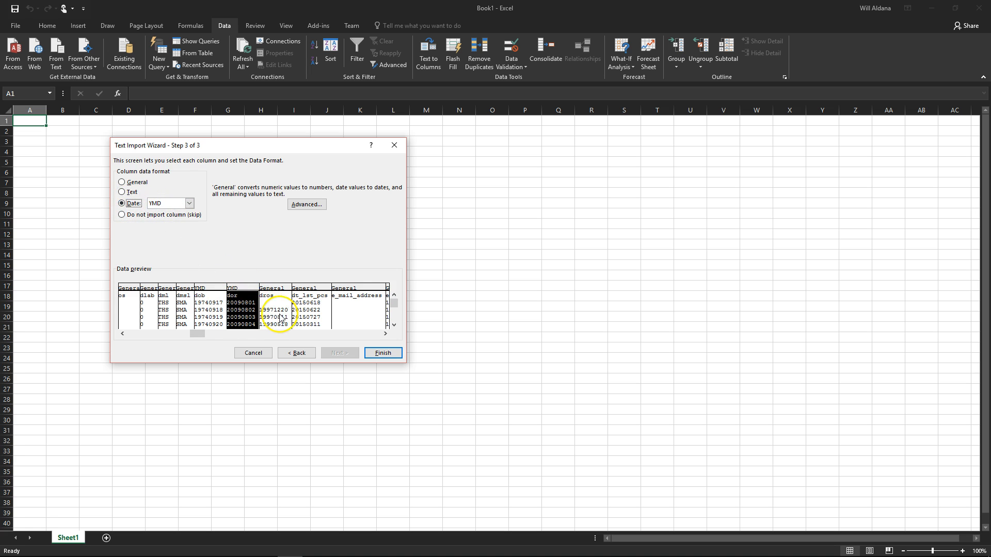
click(122, 203)
click(306, 318)
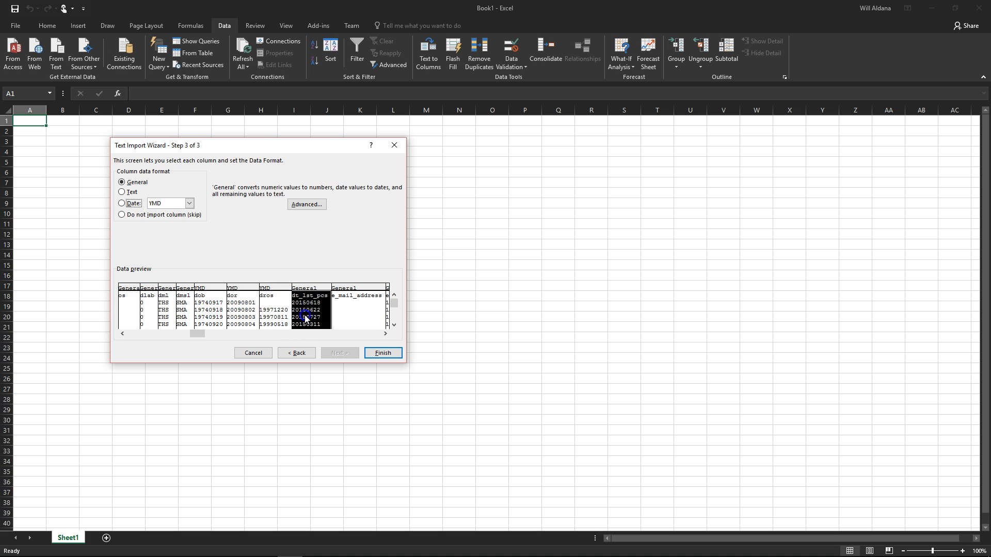
click(365, 334)
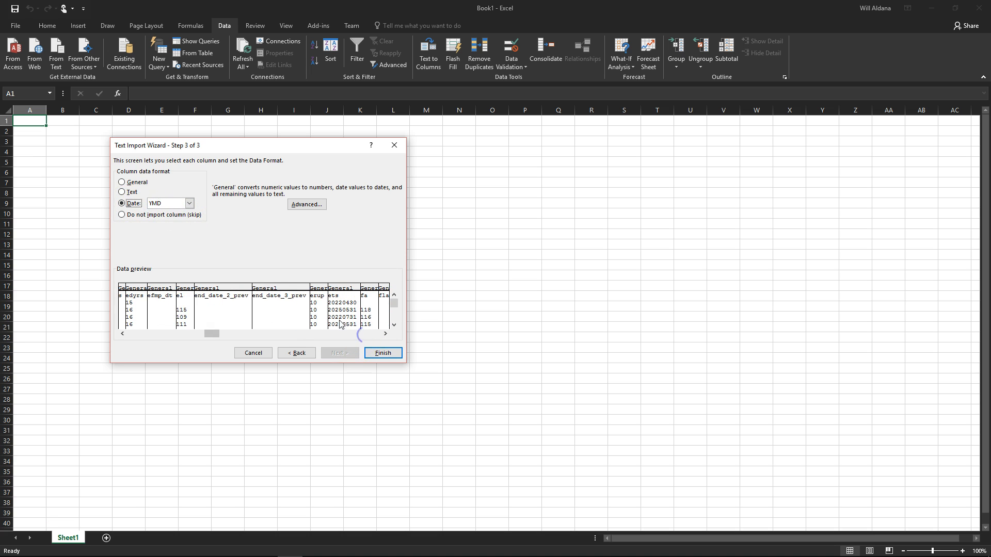
click(344, 316)
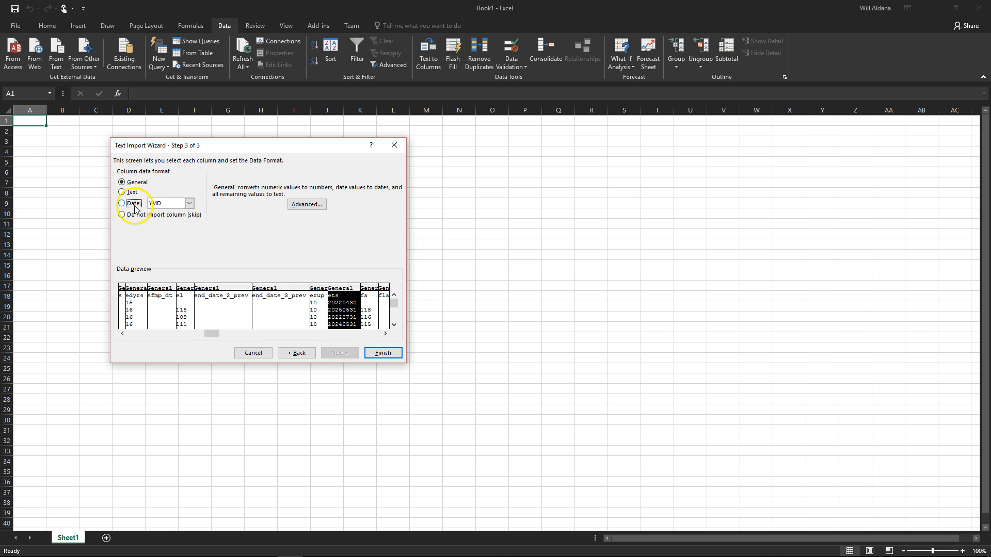
Set the pp_date and psic_date columns to the YMD date format
click(355, 335)
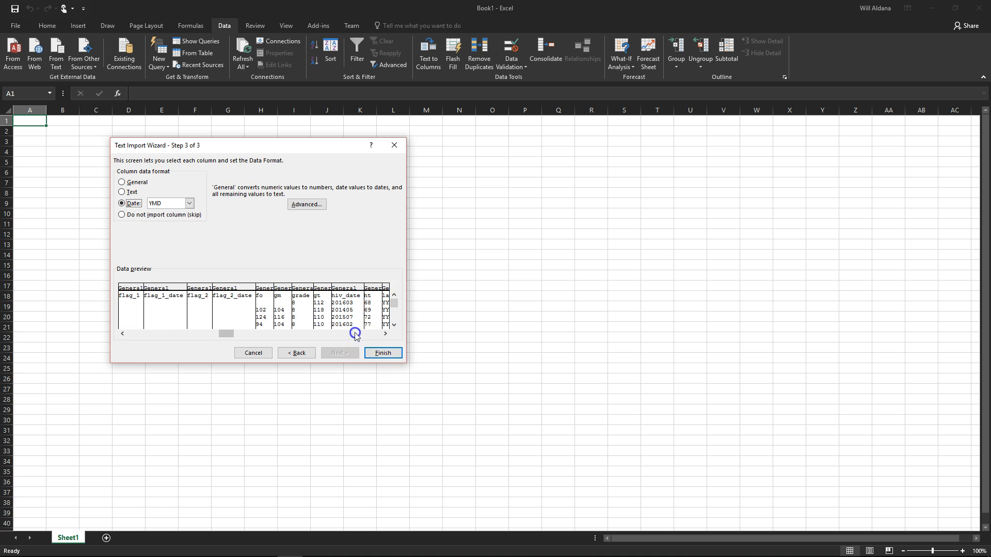
click(356, 334)
click(355, 335)
click(355, 334)
click(355, 335)
click(355, 335)
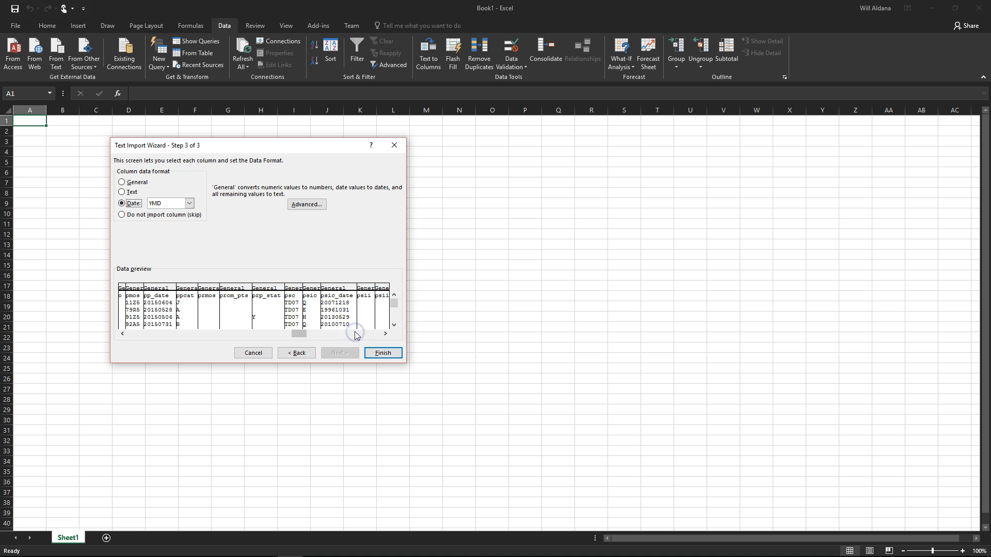
click(160, 304)
click(132, 205)
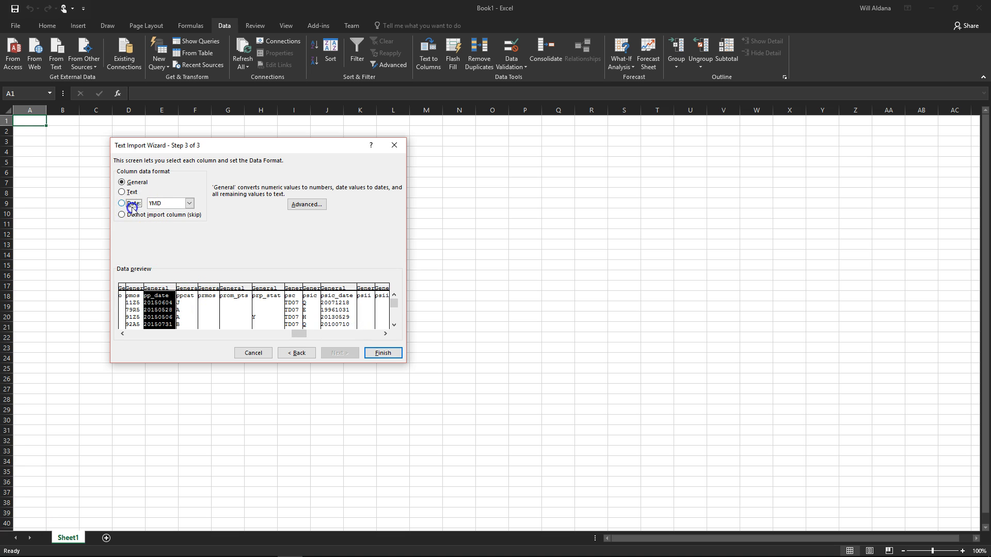
click(336, 304)
click(122, 203)
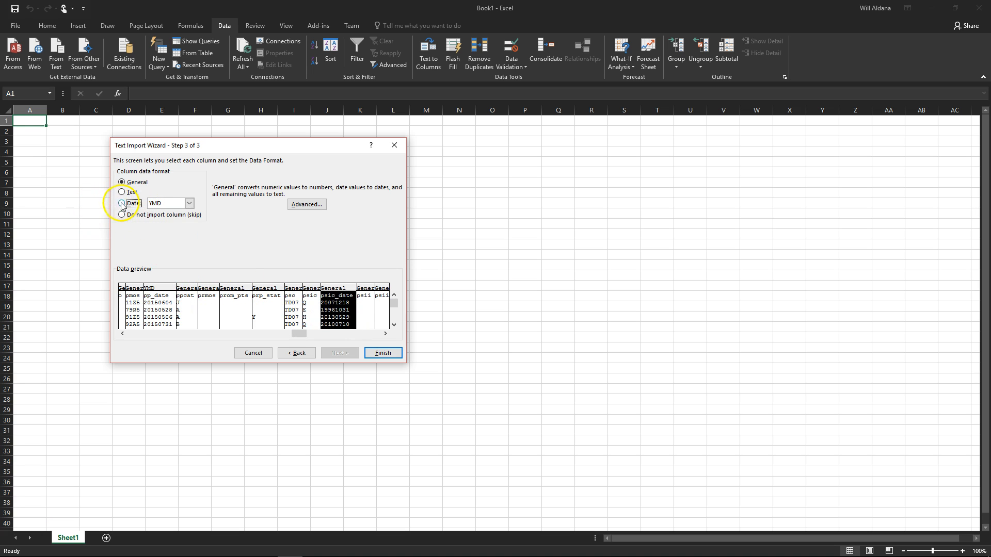
Check the remaining columns through the last one in the data preview and finish the Text Import Wizard
click(351, 335)
click(353, 337)
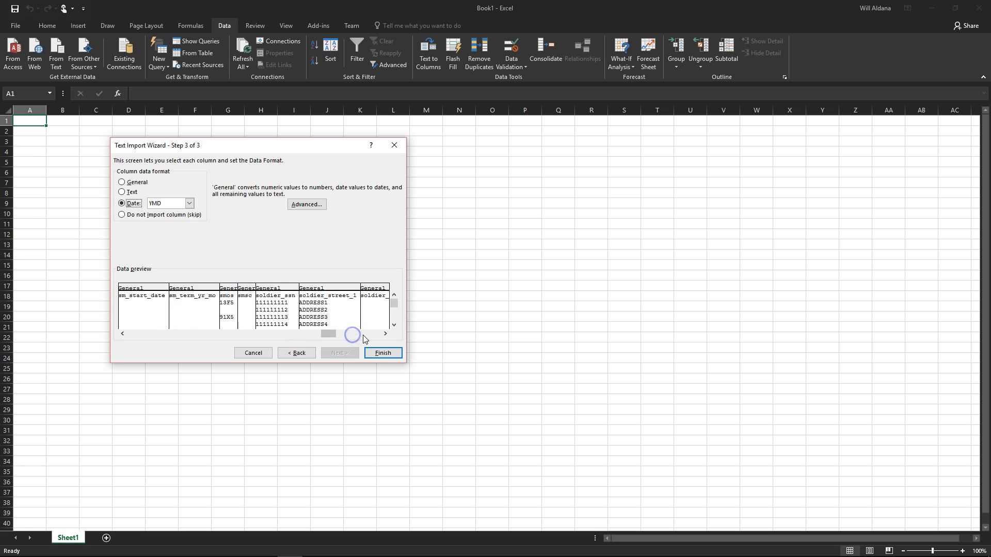
click(368, 334)
click(374, 335)
click(379, 335)
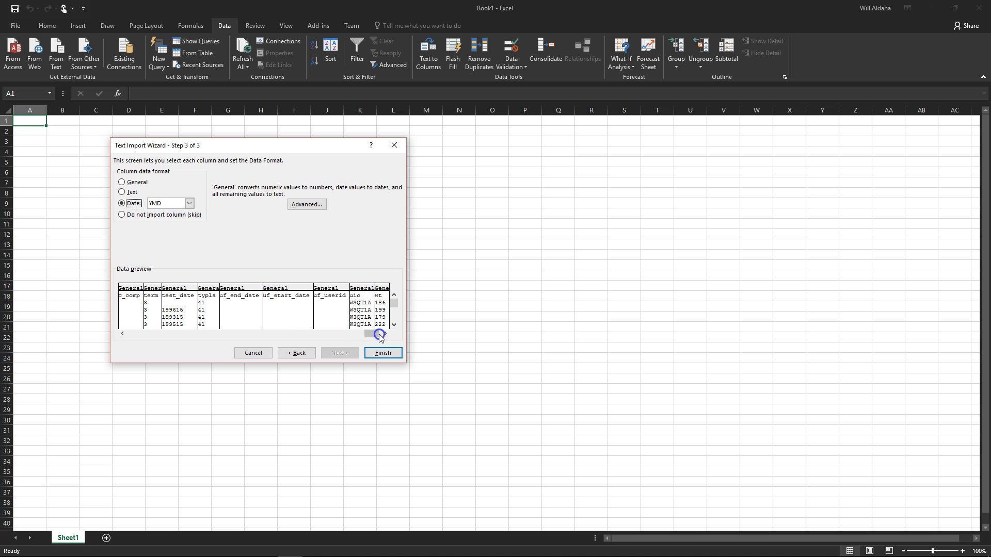
click(391, 337)
click(383, 353)
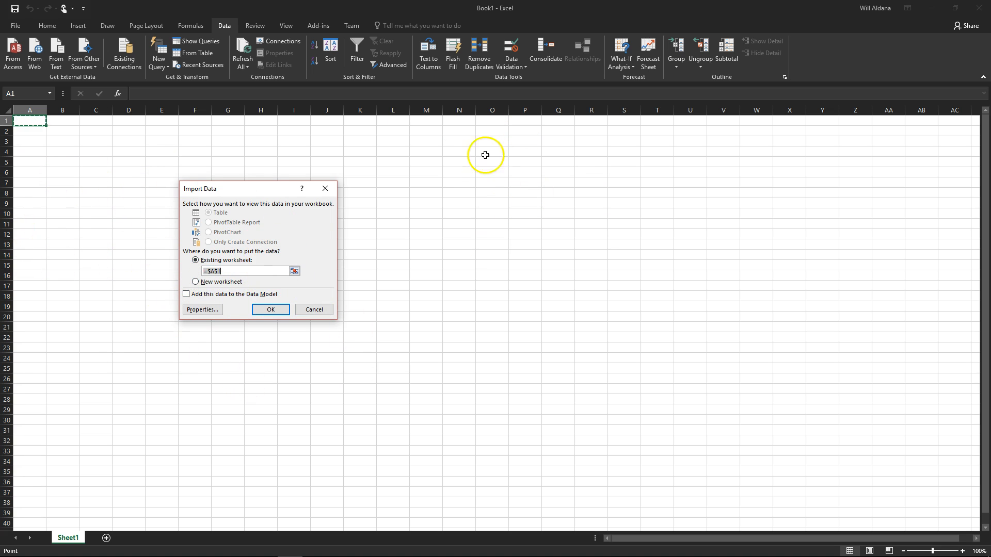
Place the imported data in the existing worksheet starting at cell A1 and add filters to the header row
click(271, 310)
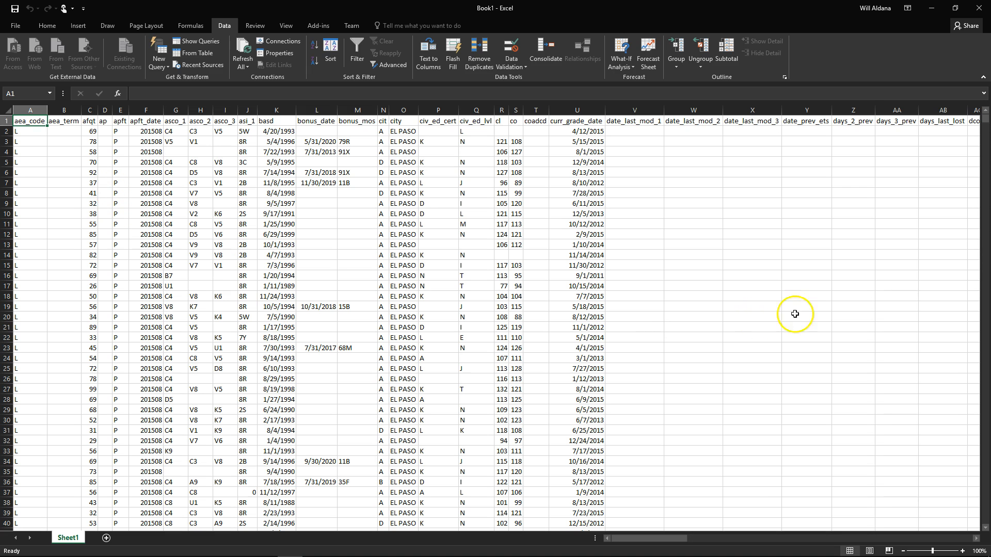
drag(655, 538, 355, 535)
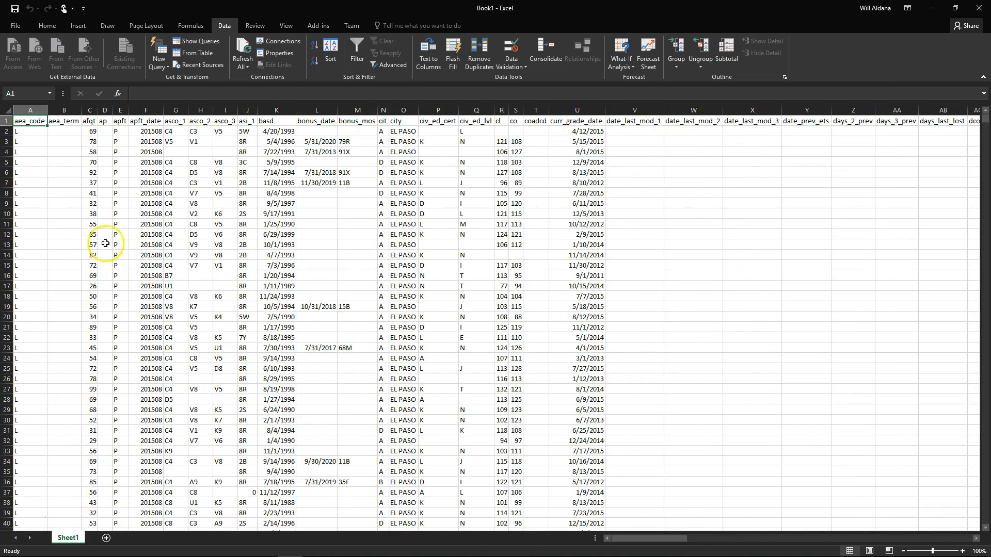
click(6, 121)
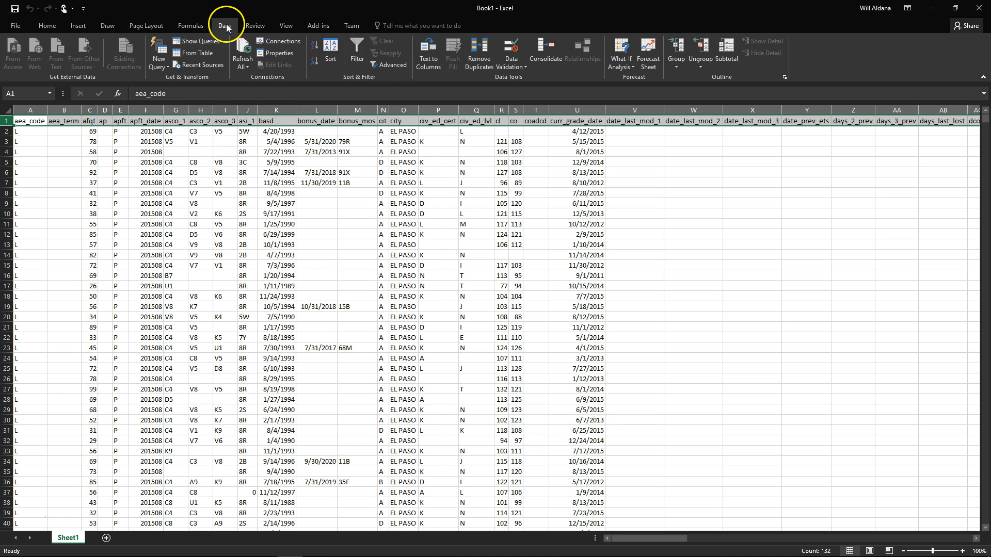
click(355, 48)
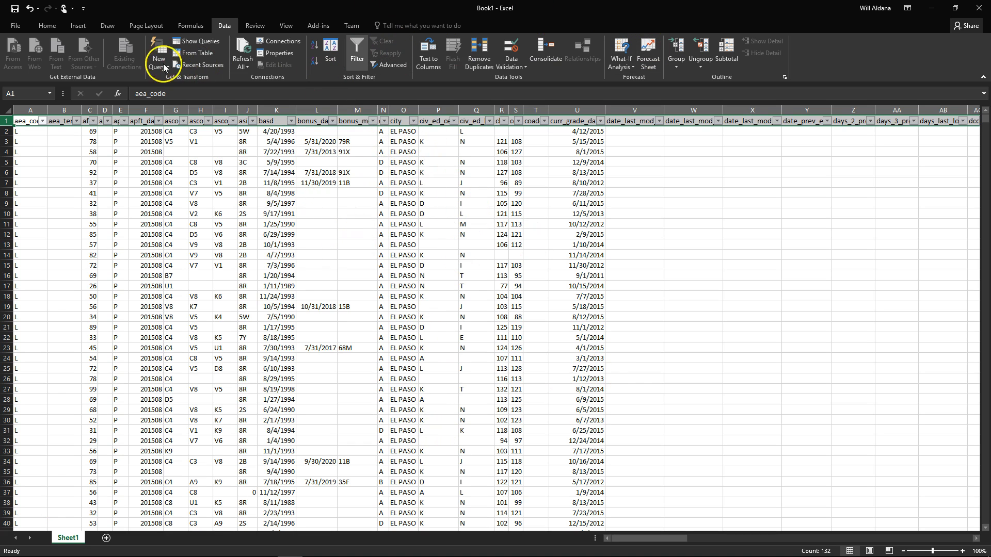
Create a PivotTable from all the sheet's columns (Sheet1!$A:$EB) on a new worksheet
click(9, 110)
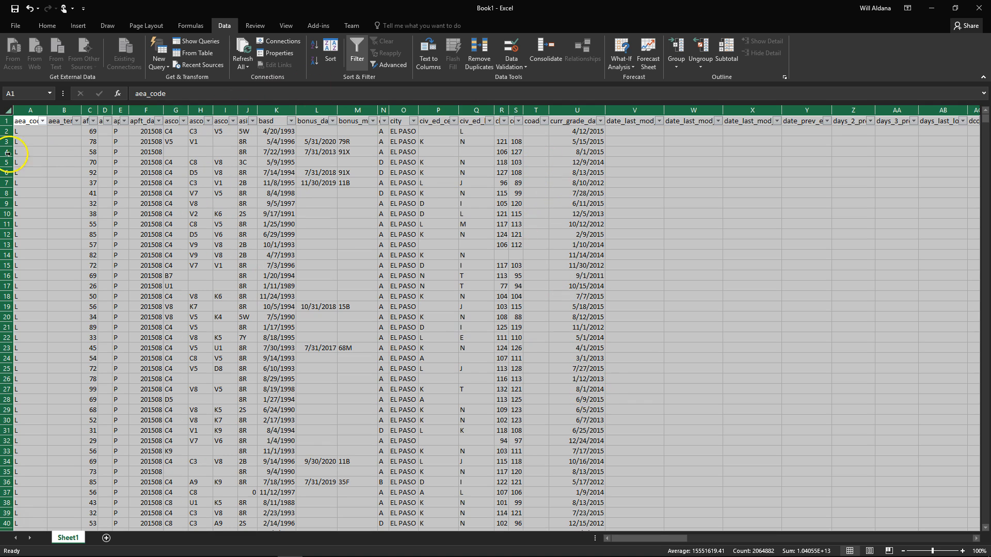
click(84, 27)
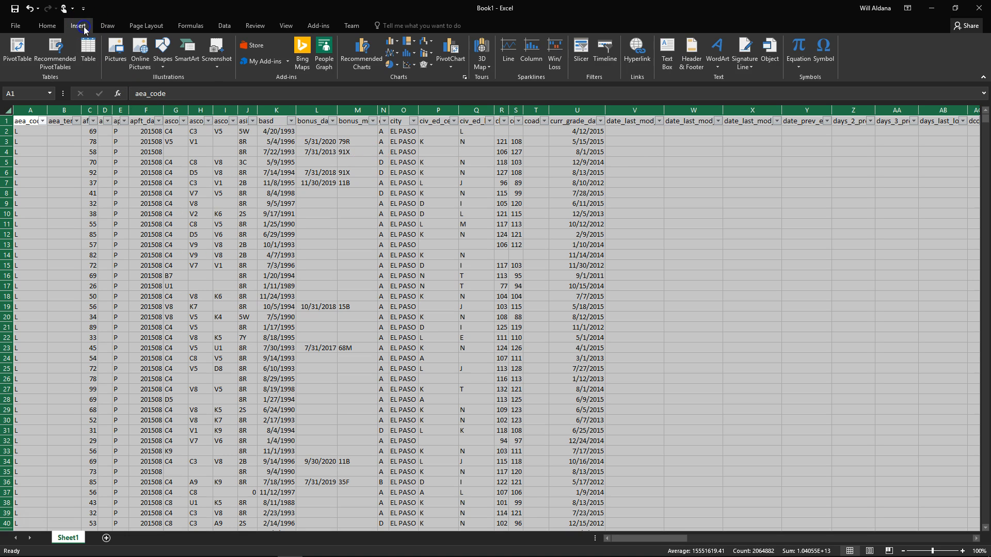
click(17, 50)
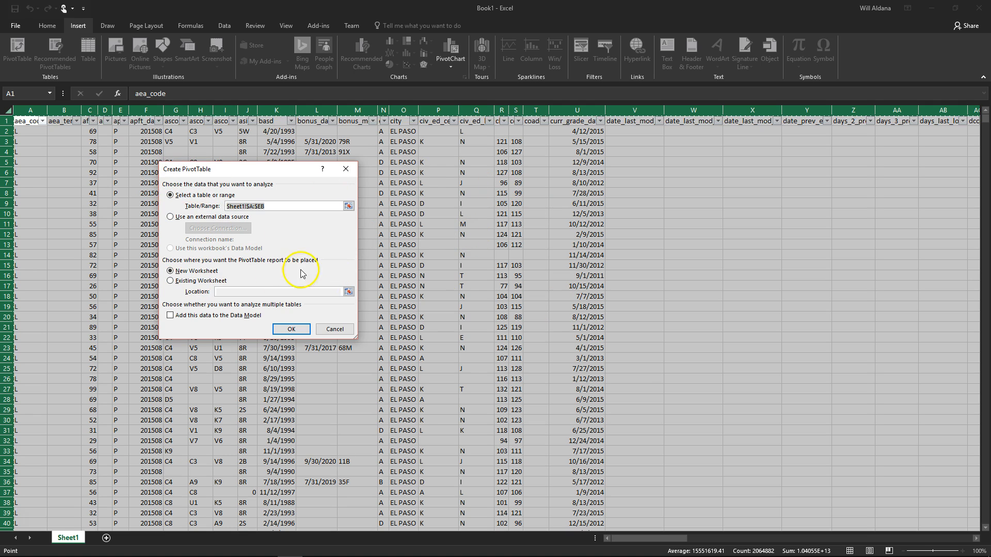
click(296, 331)
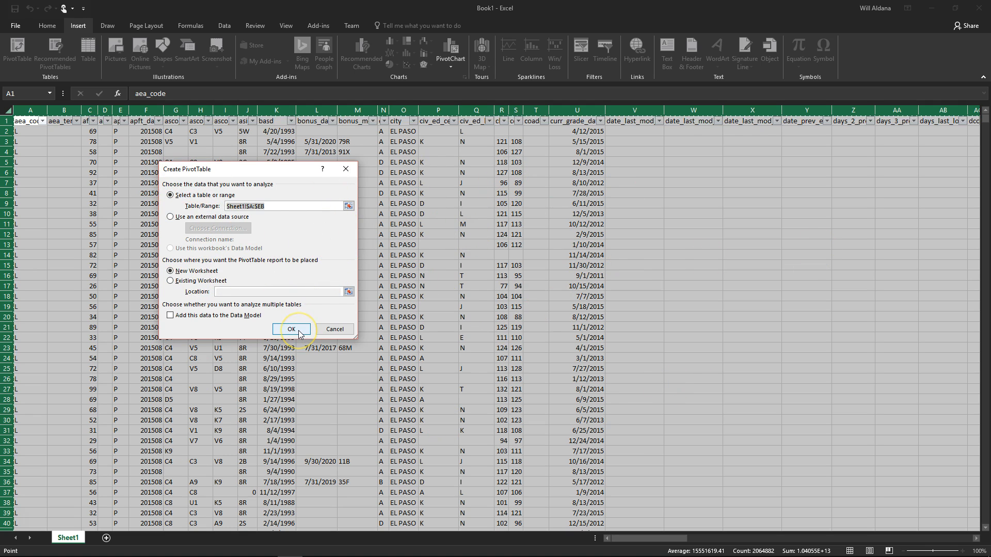
click(299, 333)
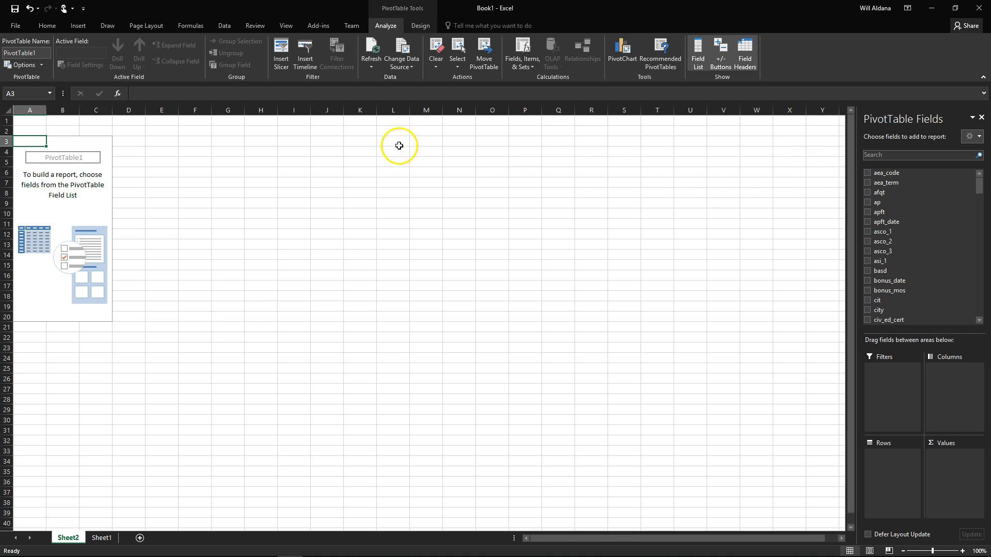
Compare the data sheet with the empty PivotTable sheet and delete Sheet2 from the workbook
click(102, 538)
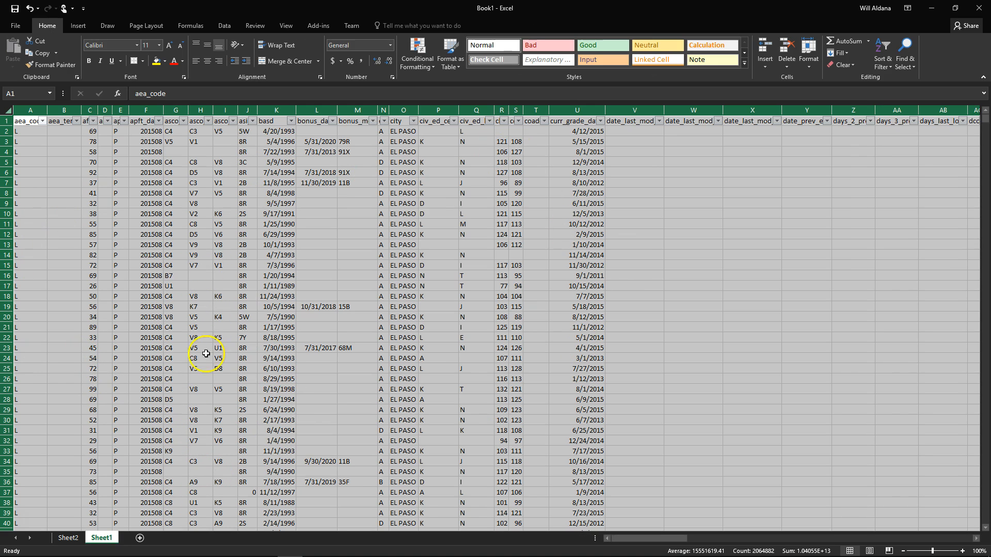
click(62, 542)
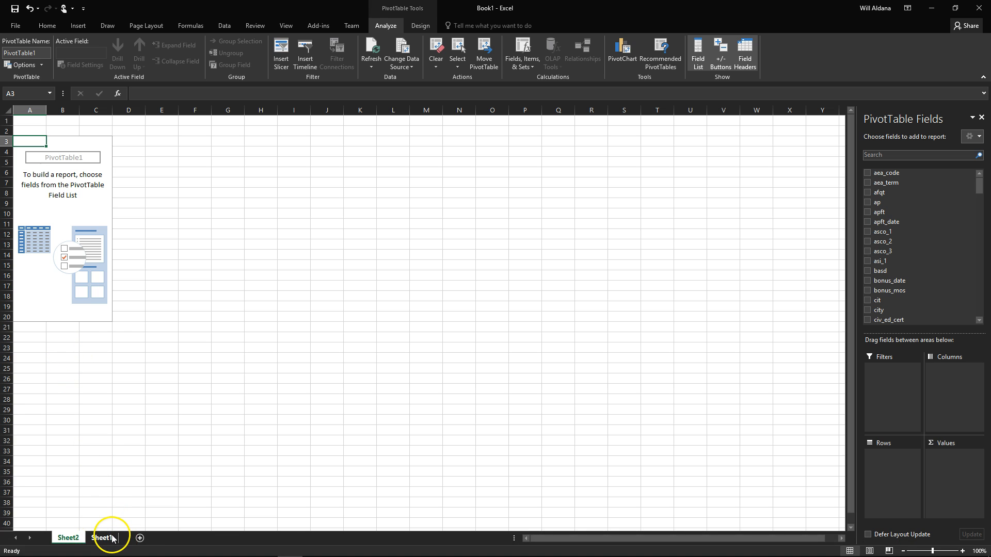
click(101, 538)
click(74, 541)
right_click(72, 540)
click(120, 436)
click(478, 312)
Replace the first value of the uic column, in cell DZ2, with A CO
drag(662, 537, 960, 536)
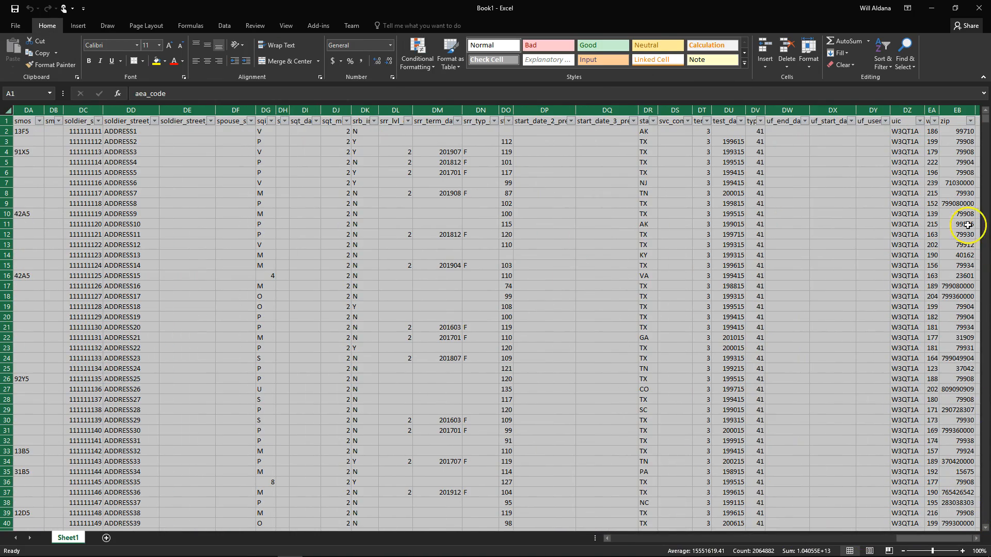
drag(904, 138, 902, 501)
scroll(983, 253, up, 1)
drag(986, 137, 983, 93)
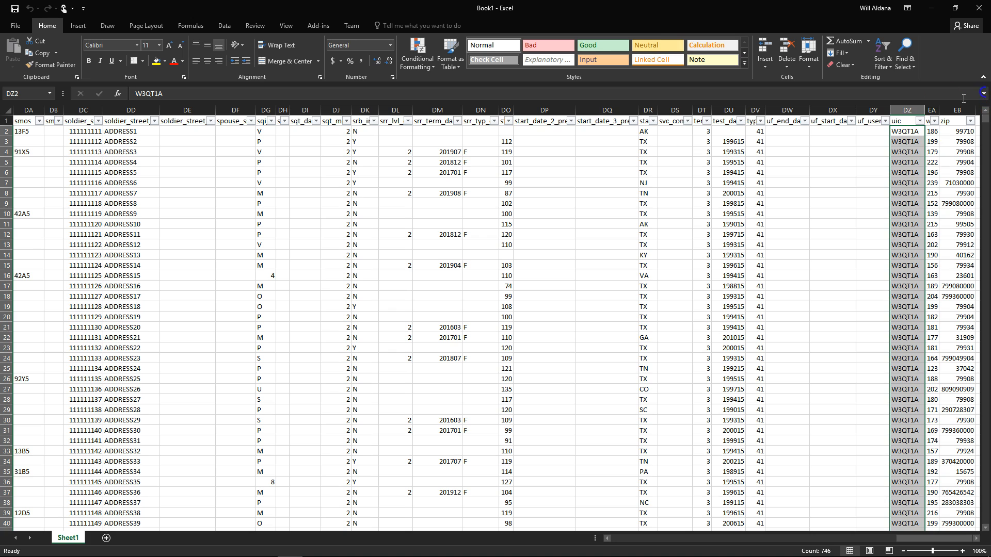
click(913, 130)
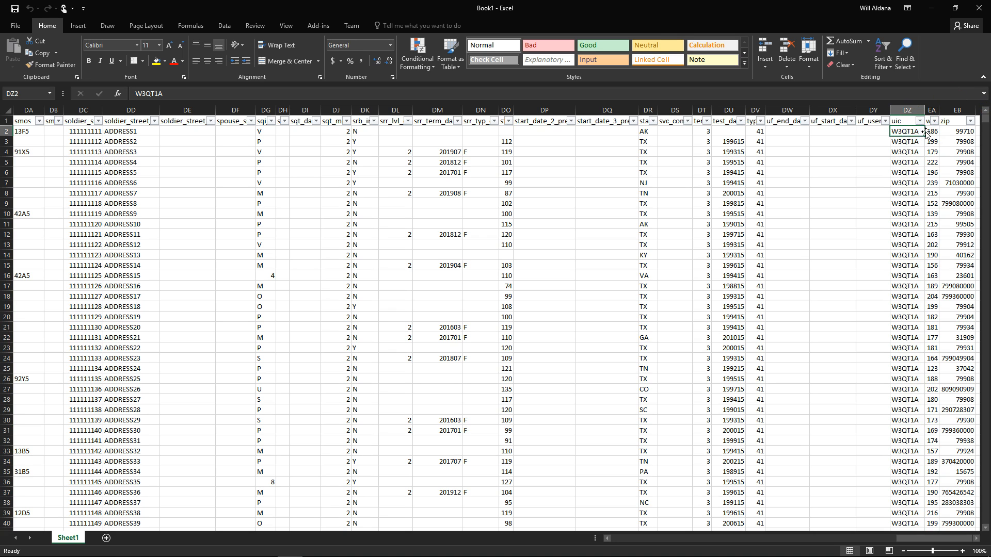
text(A CO)
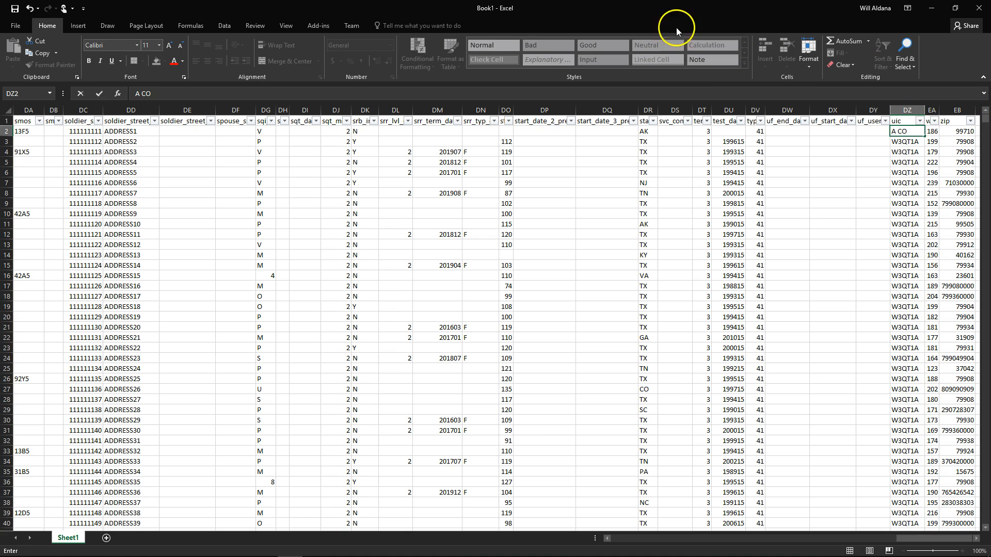
Copy A CO from DZ2 into the uic cells DZ3 through DZ2202
click(911, 130)
right_click(914, 130)
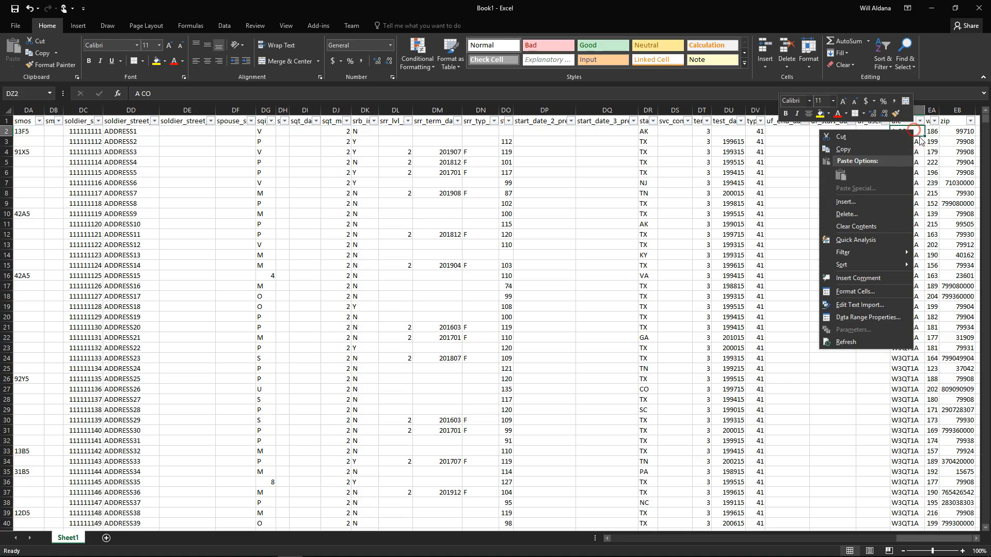
click(879, 150)
drag(908, 140, 904, 502)
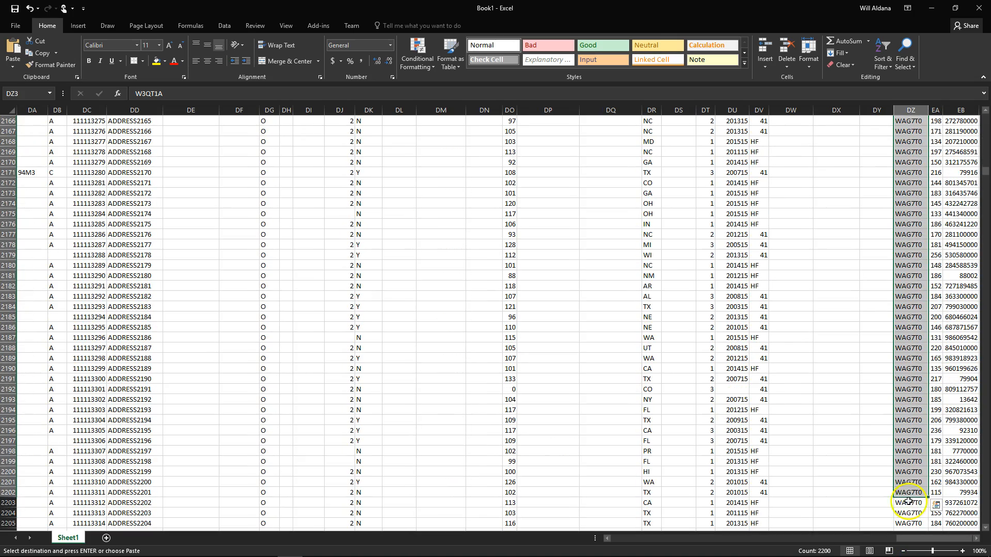
scroll(892, 336, up, 20)
right_click(901, 223)
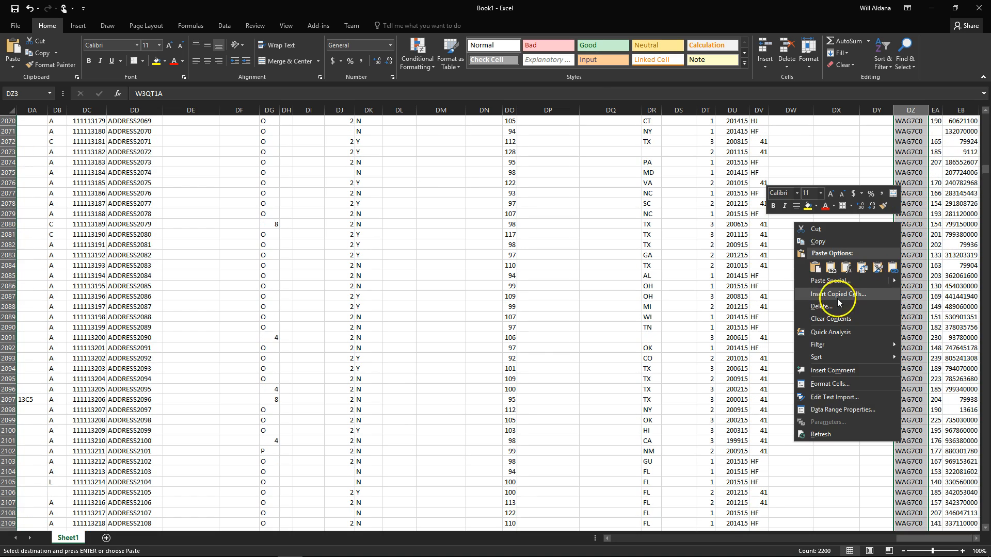
click(815, 267)
Replace the uic value in DZ2203, the first cell below the A CO block, with B CO
scroll(935, 331, down, 20)
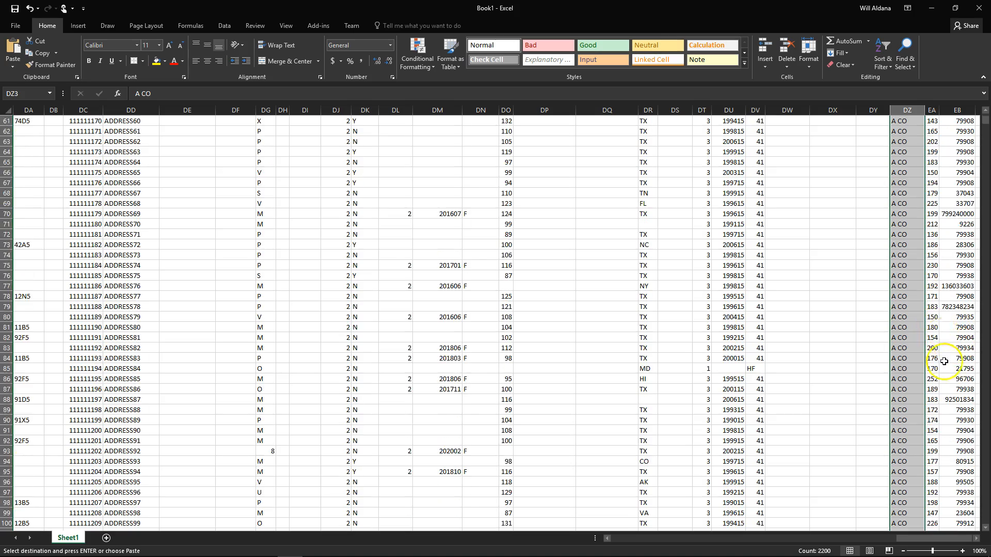
drag(986, 124, 986, 185)
scroll(924, 178, up, 20)
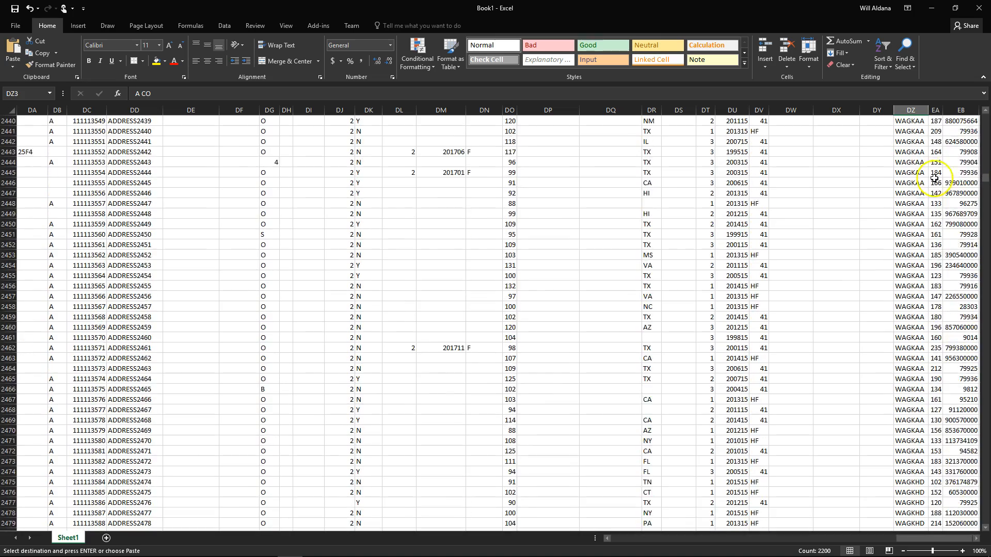
scroll(906, 163, up, 20)
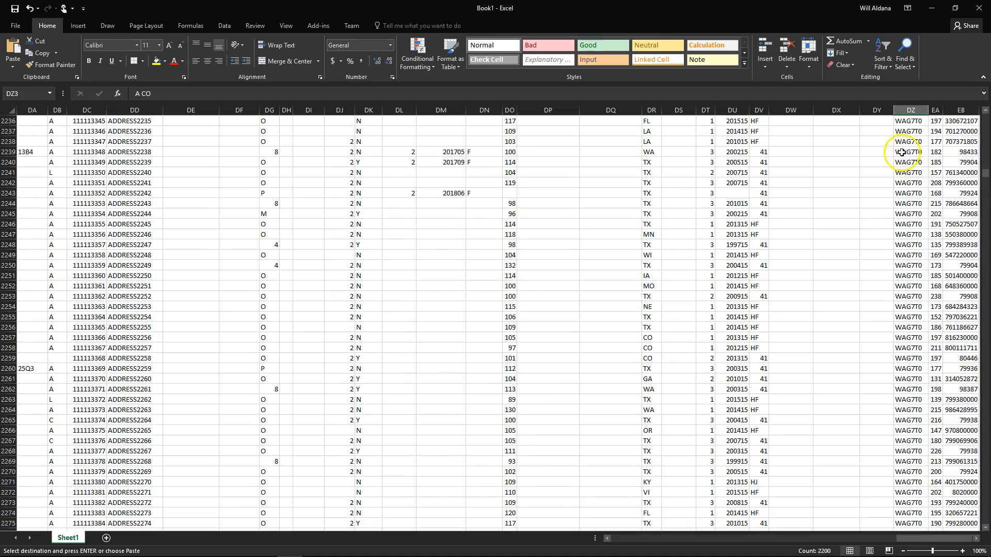
scroll(892, 237, down, 2)
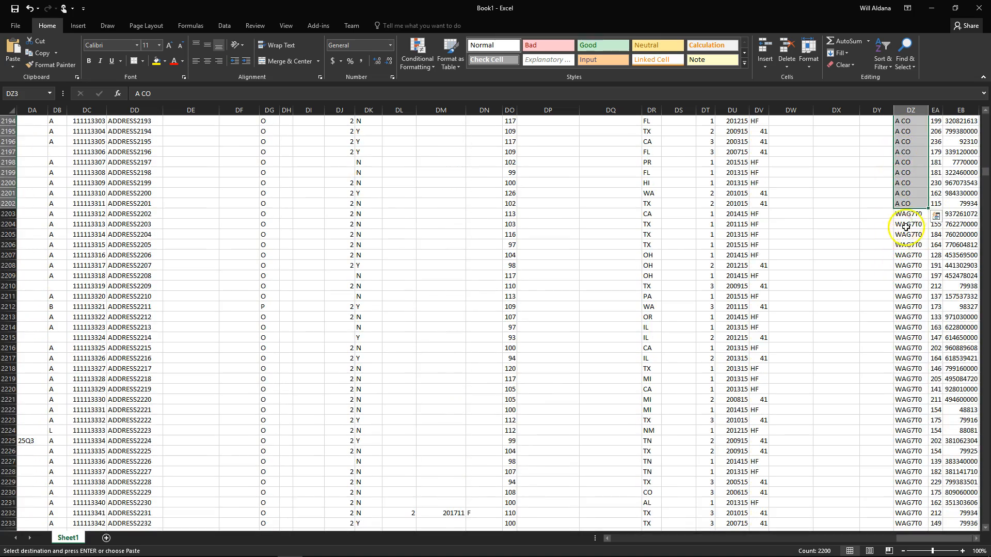
click(910, 214)
text(B CO)
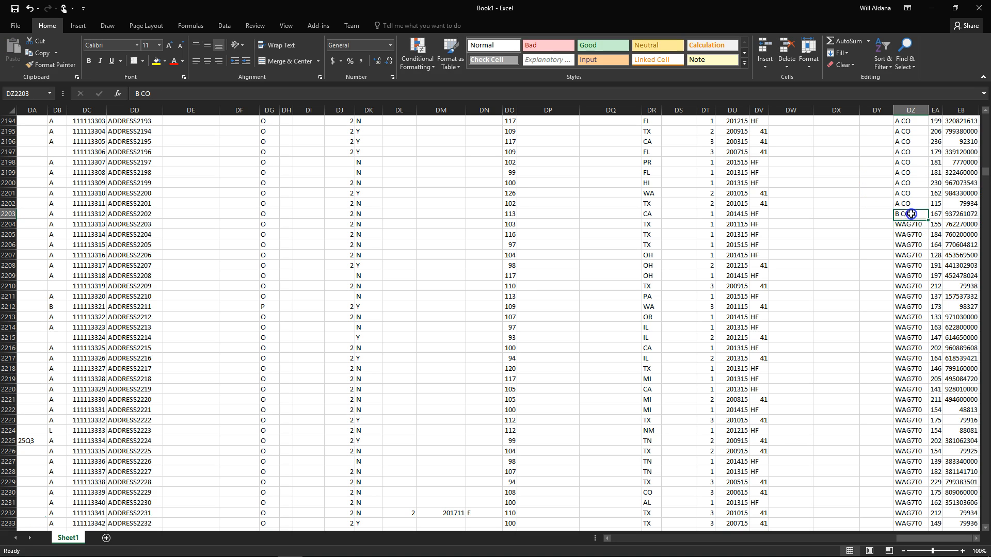
Copy B CO from DZ2203 into the uic cells DZ2204 through DZ6084
right_click(911, 214)
click(876, 234)
drag(916, 229, 918, 554)
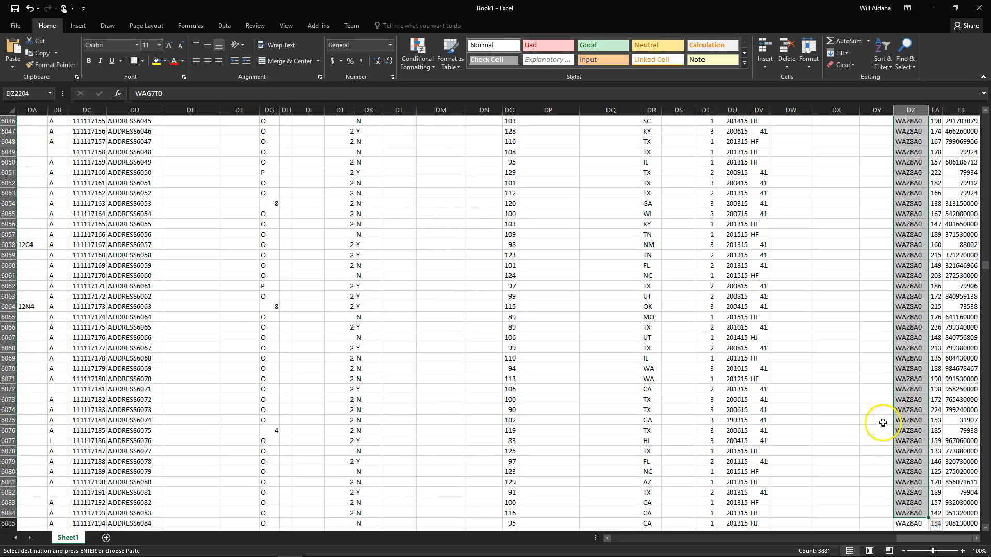
right_click(903, 382)
click(823, 177)
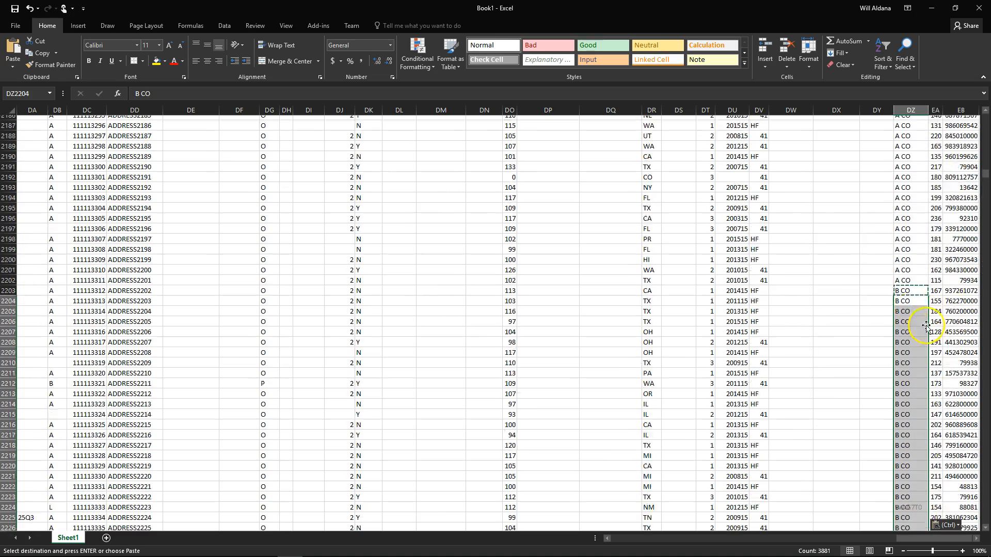
Replace the uic value in DZ6085, the first cell below the B CO block, with C CO
drag(982, 166, 985, 261)
scroll(909, 308, down, 13)
scroll(906, 331, down, 20)
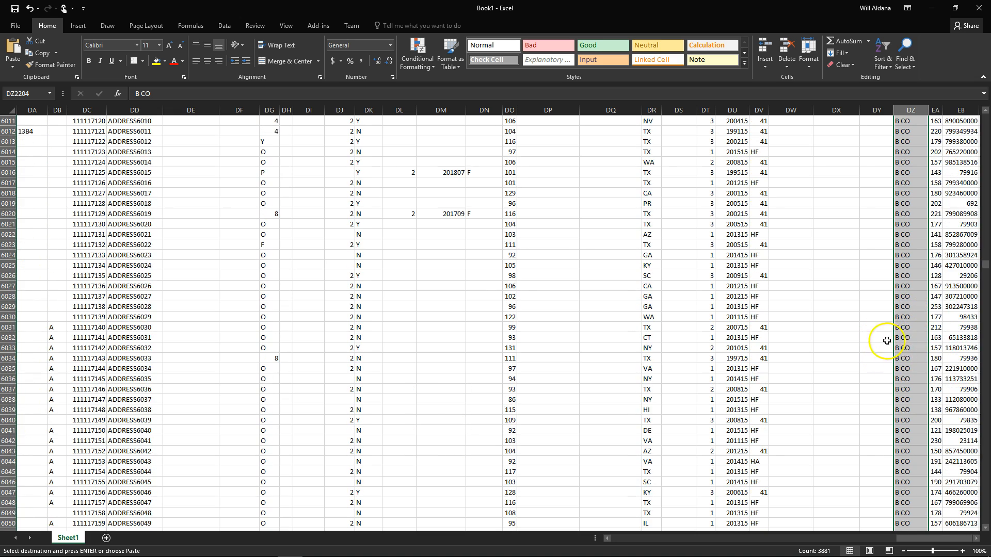
click(916, 267)
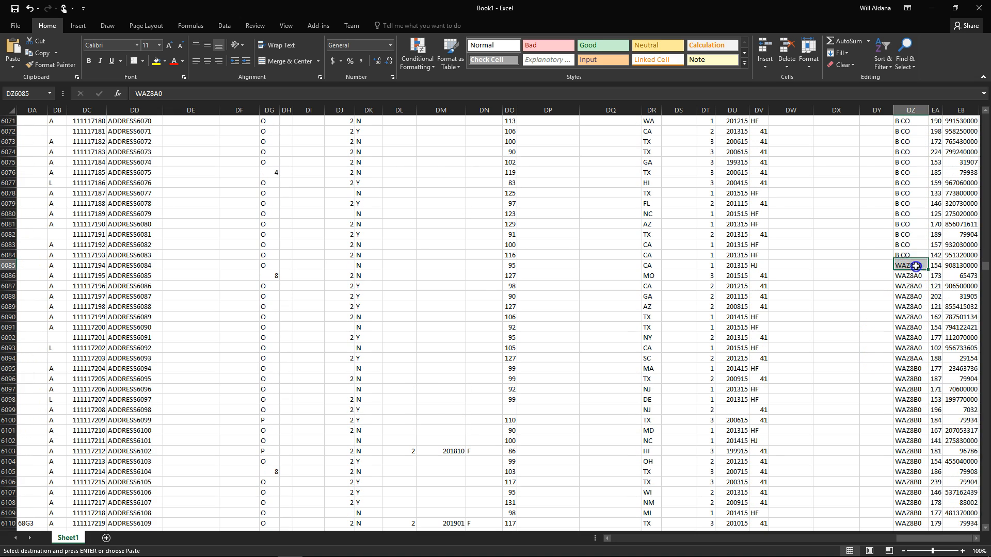
key(BackSpace)
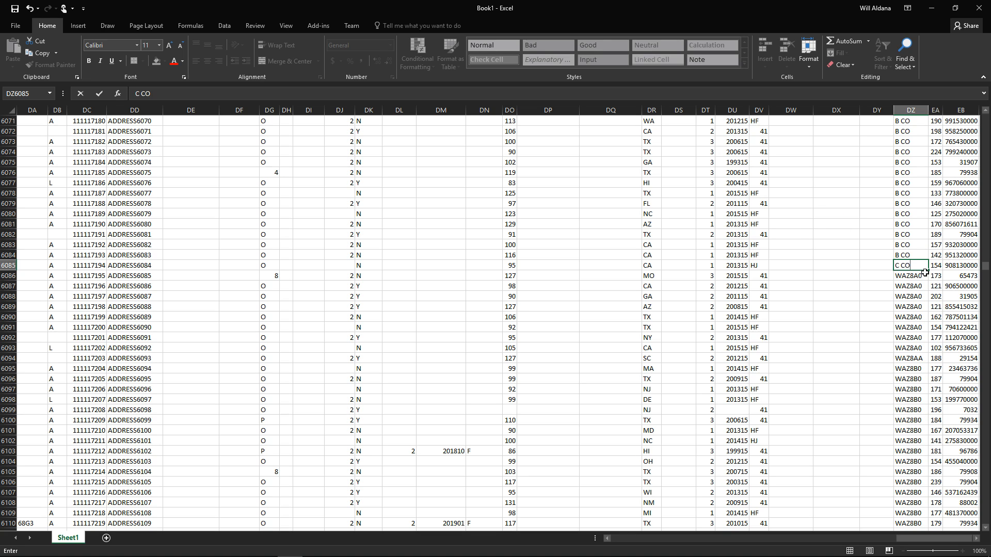
click(904, 273)
Copy C CO from DZ6085 into the uic cells DZ6086 through DZ10091
right_click(906, 265)
click(904, 284)
drag(915, 277, 917, 501)
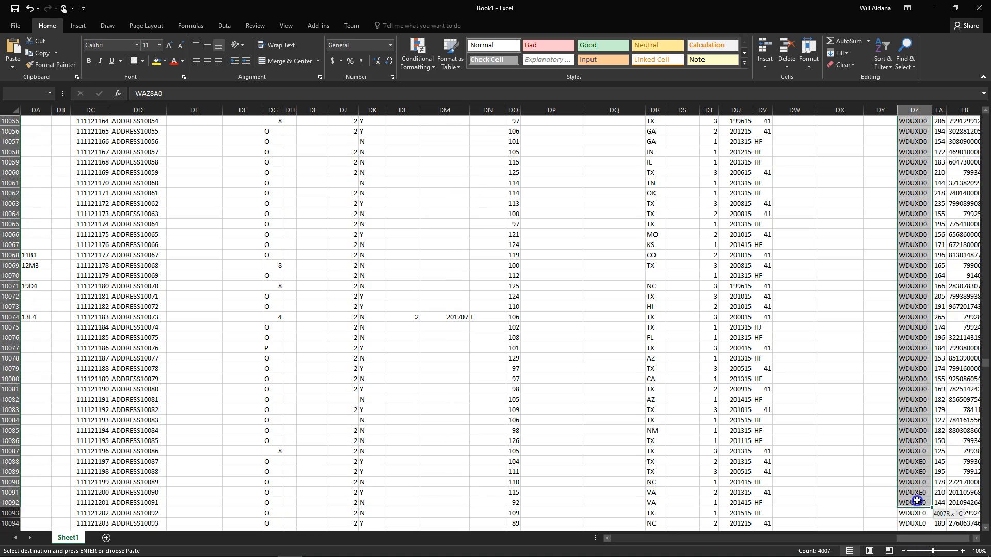
right_click(921, 494)
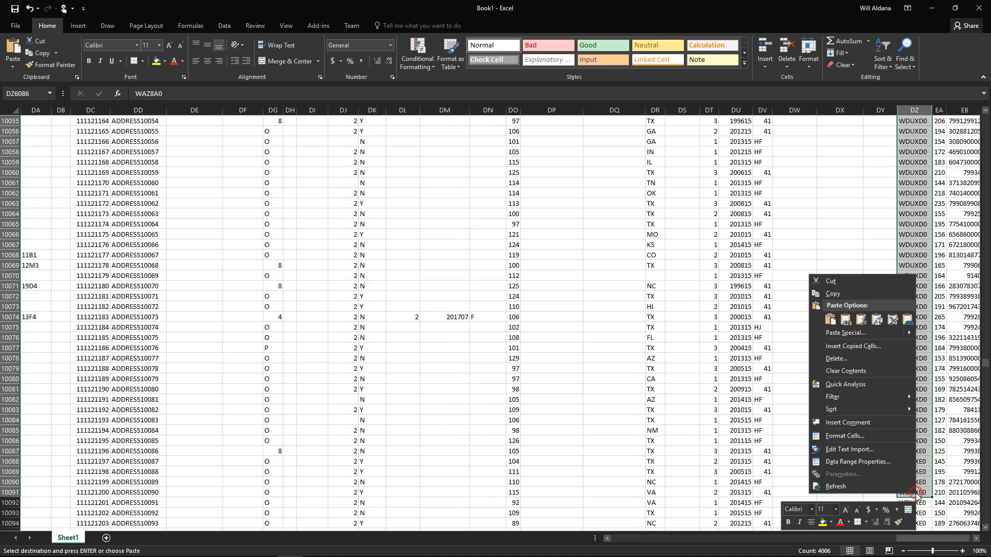
click(829, 320)
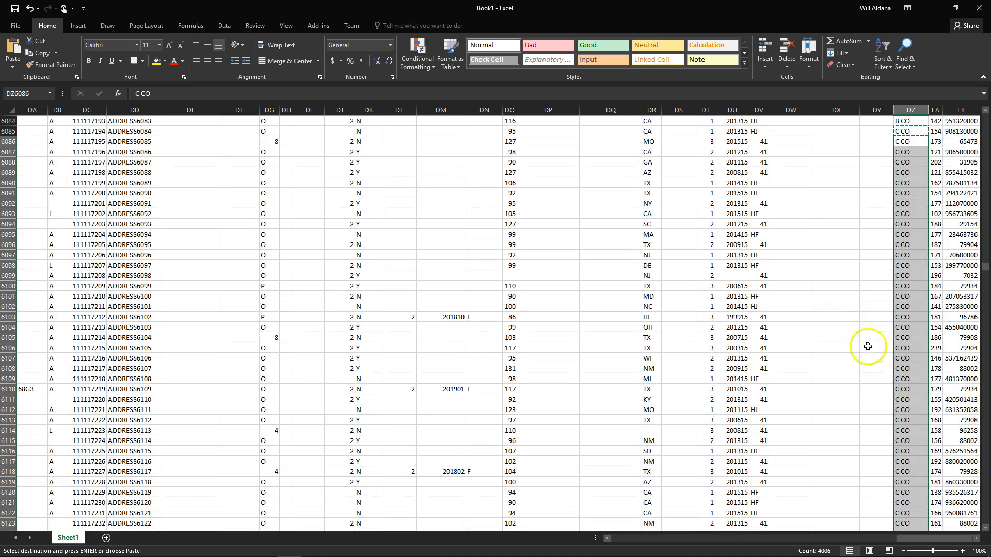
Replace the uic value in DZ10092, the first cell below the C CO block, with D CO
drag(986, 267, 986, 369)
scroll(938, 297, up, 20)
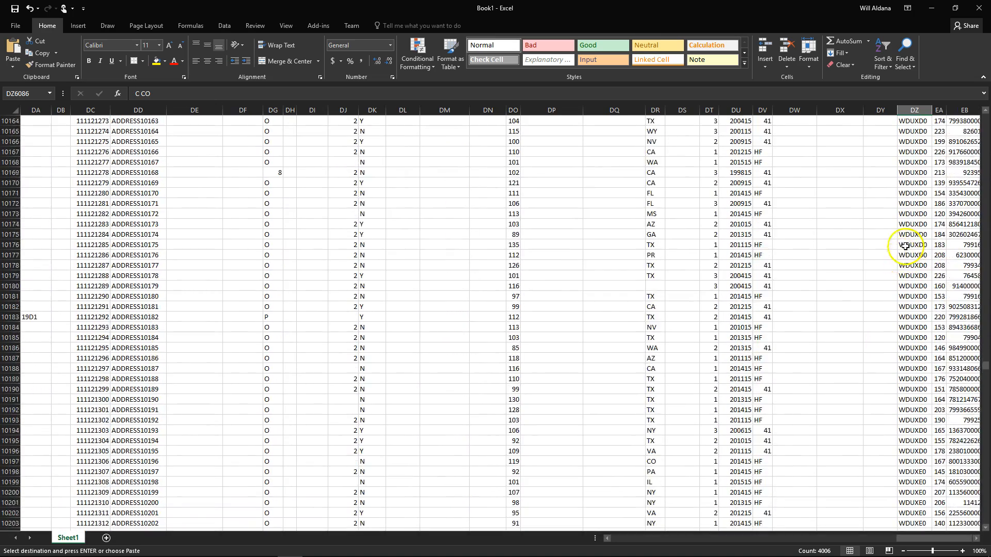
scroll(876, 236, up, 12)
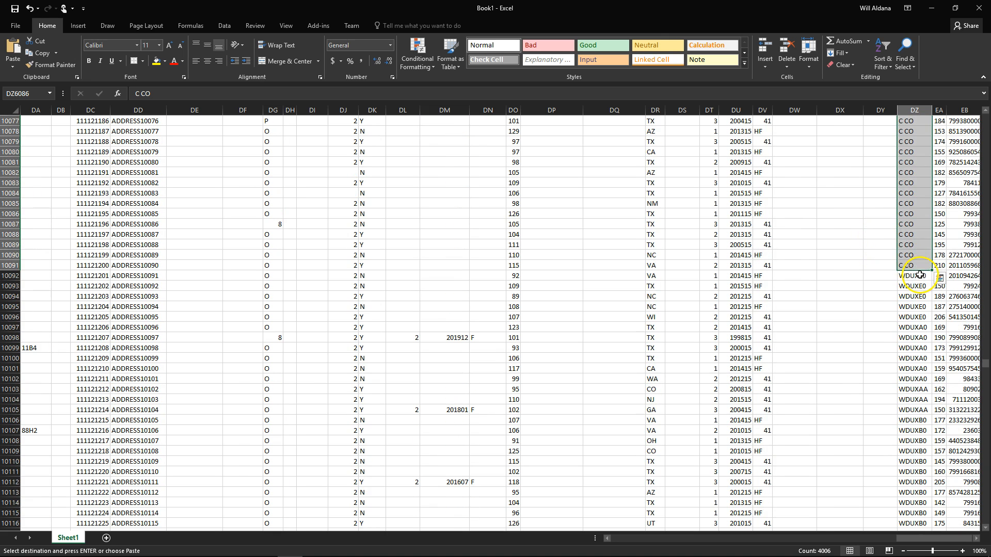
click(920, 275)
text(d)
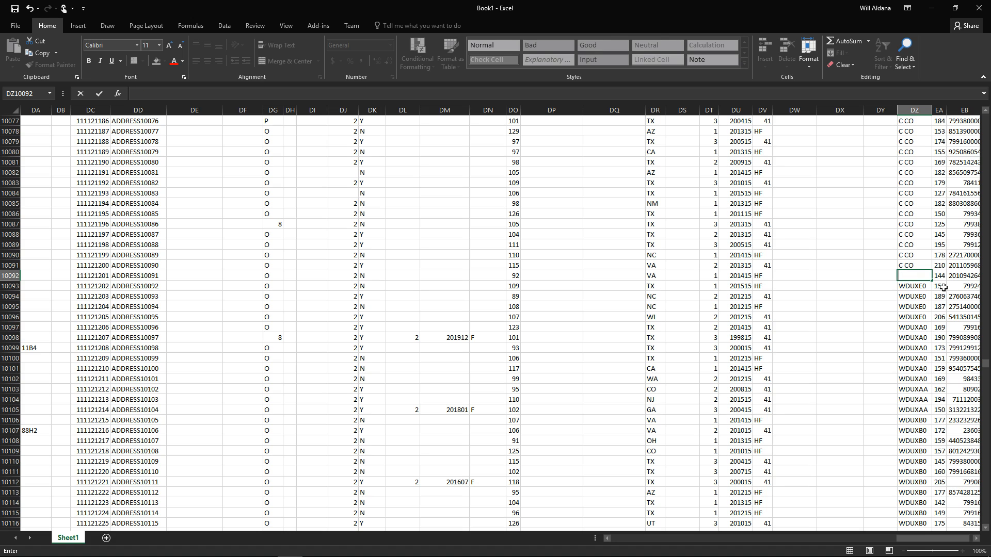
Copy D CO from DZ10092 into the uic cells DZ10093 through DZ14190
right_click(910, 277)
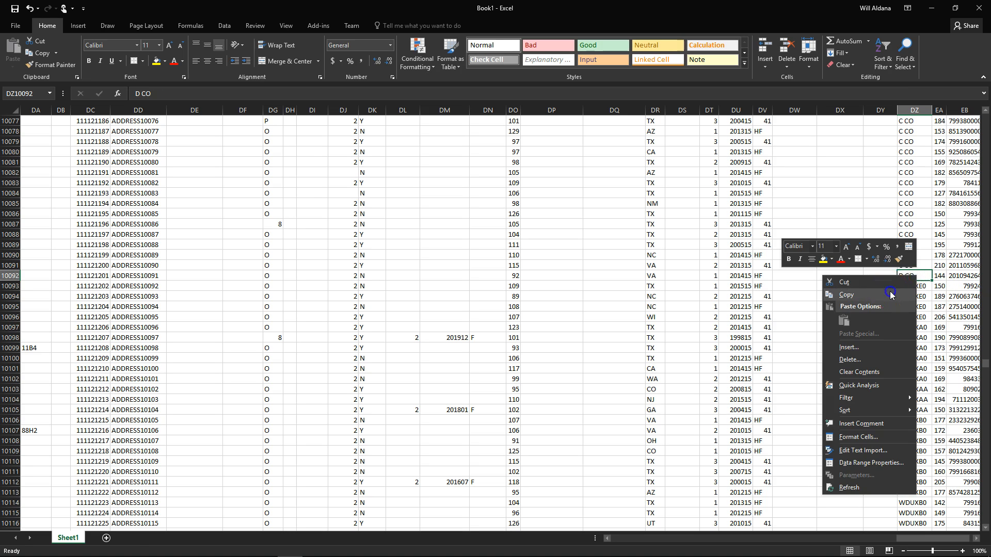
click(892, 293)
drag(925, 289, 901, 496)
right_click(918, 464)
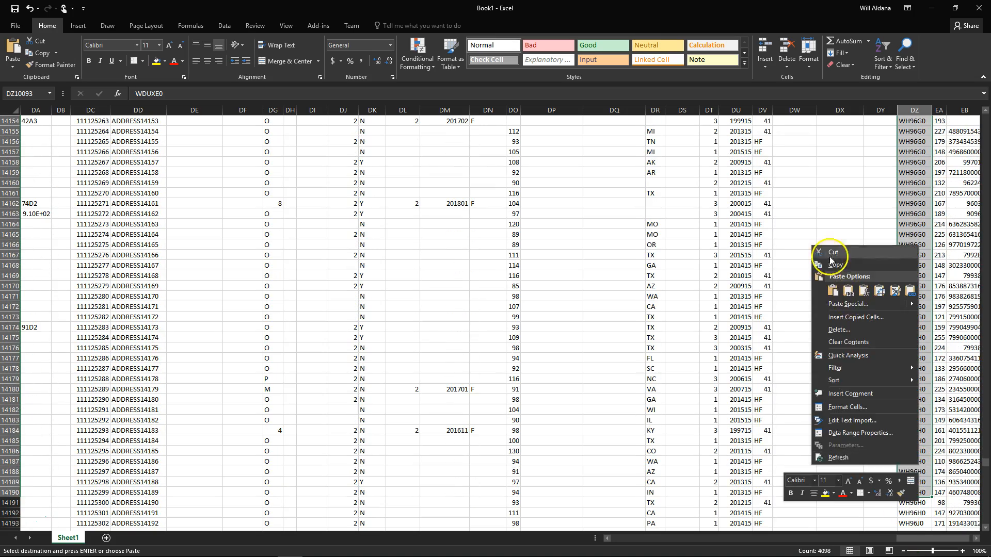
click(832, 292)
Replace the uic value in DZ14191, the first cell below the D CO block, with HHC
drag(987, 365, 986, 461)
scroll(913, 411, down, 20)
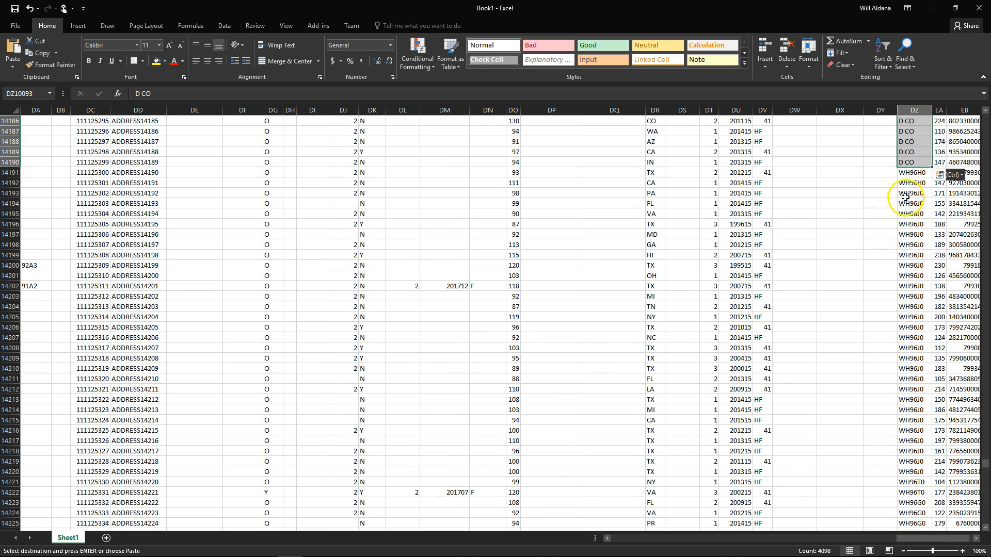
click(911, 172)
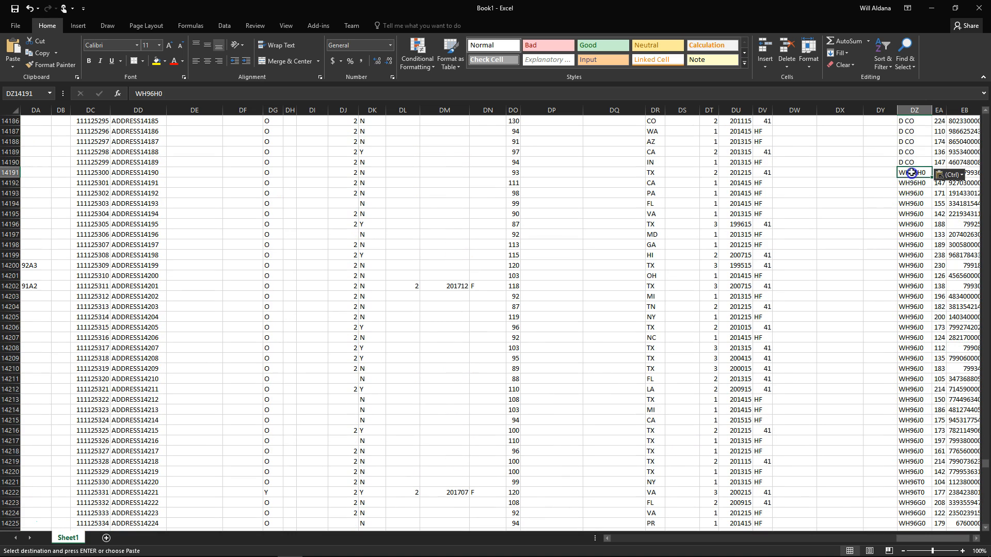
text(HH)
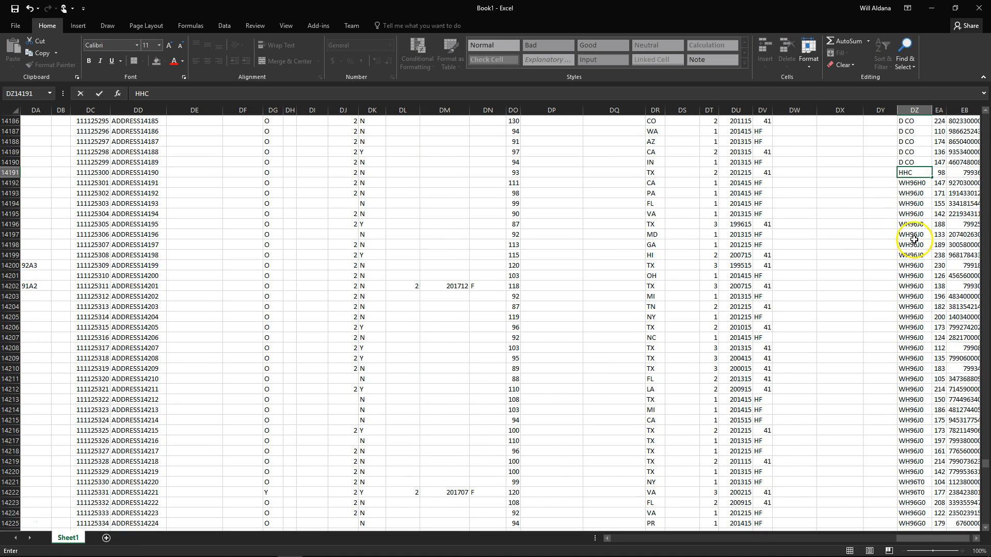
text(C)
key(ctrl+Return)
Copy HHC from DZ14191 into the remaining uic cells, DZ14192 through DZ16519
right_click(912, 173)
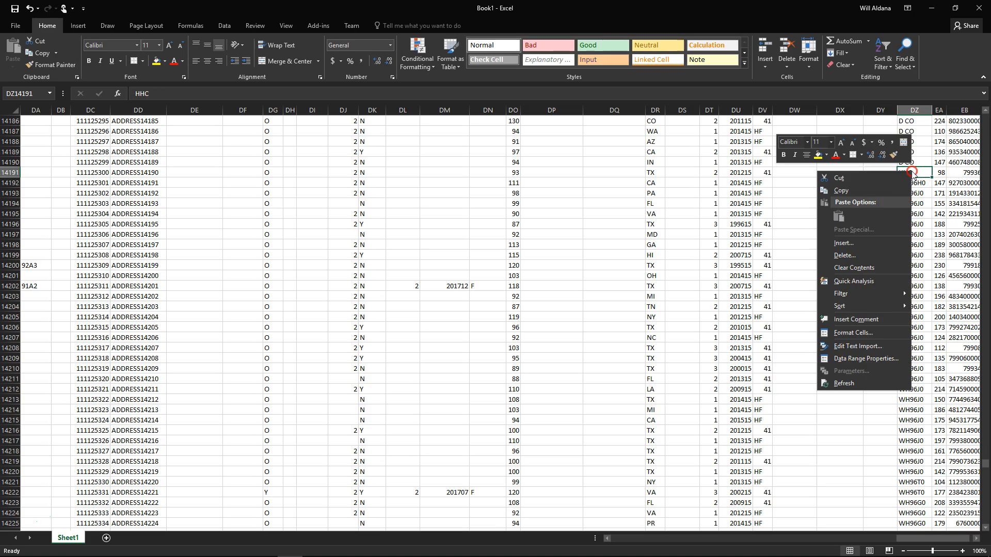
click(884, 183)
drag(921, 183, 914, 512)
right_click(913, 484)
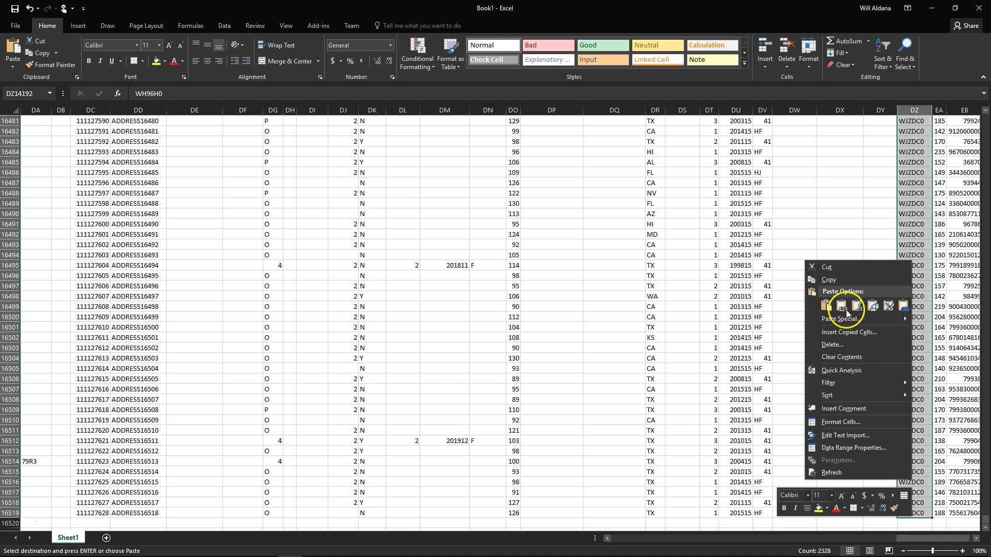
click(827, 308)
scroll(846, 295, up, 20)
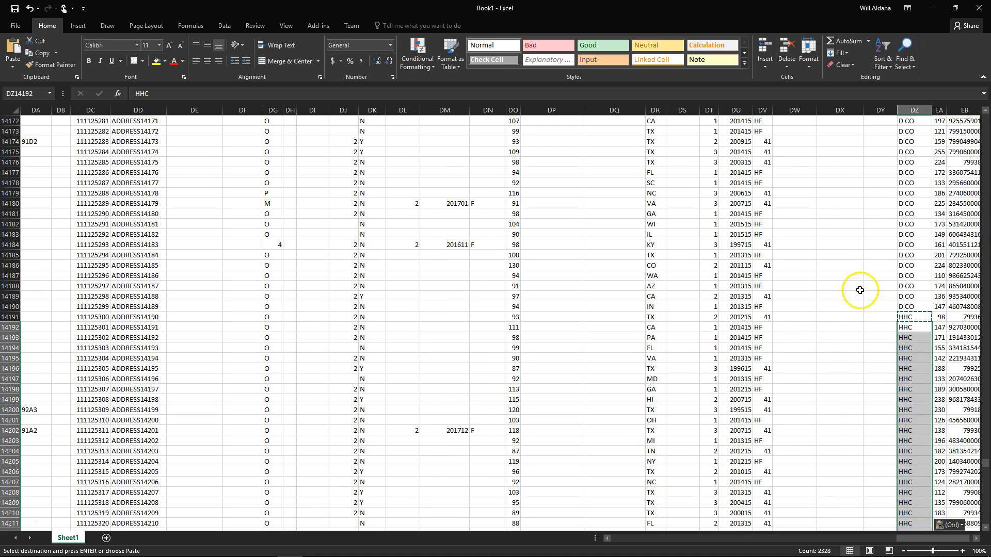
Filter the erup column to show only the values 10 and 11
drag(985, 453, 965, 101)
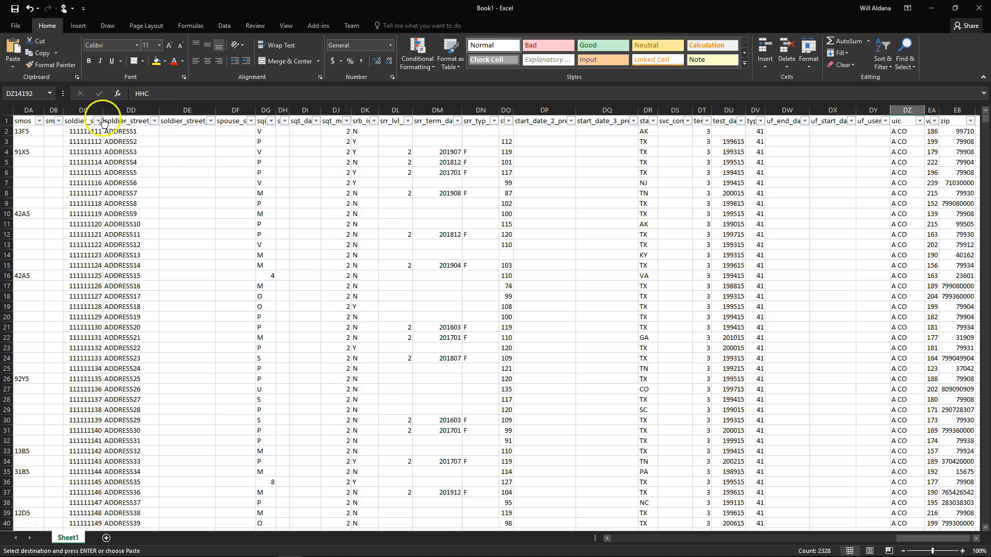
drag(921, 543, 576, 533)
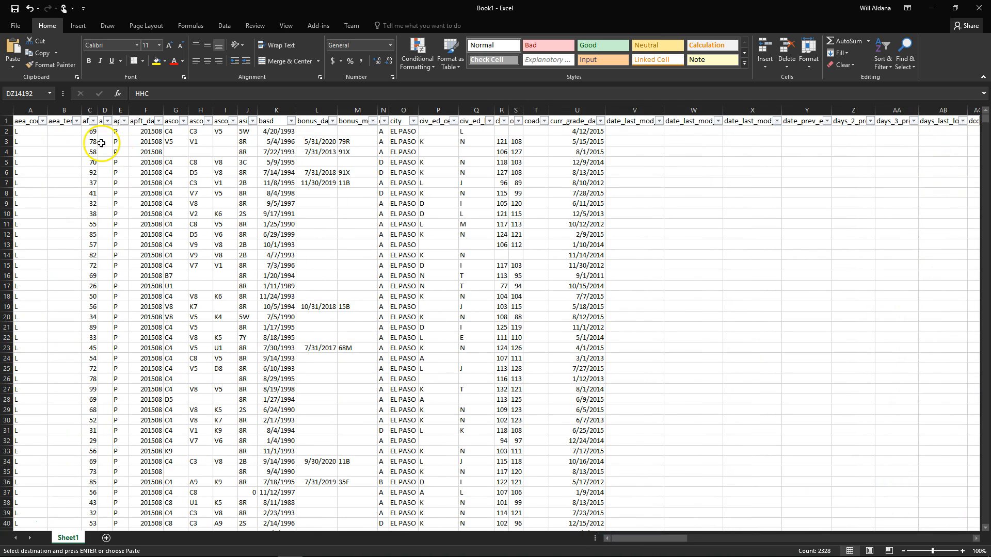
click(864, 540)
click(863, 537)
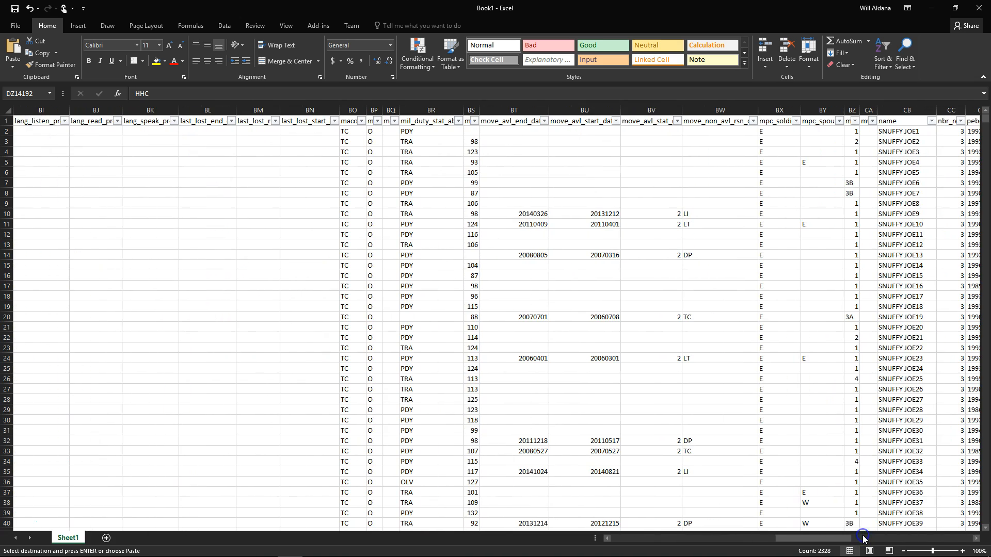
click(652, 541)
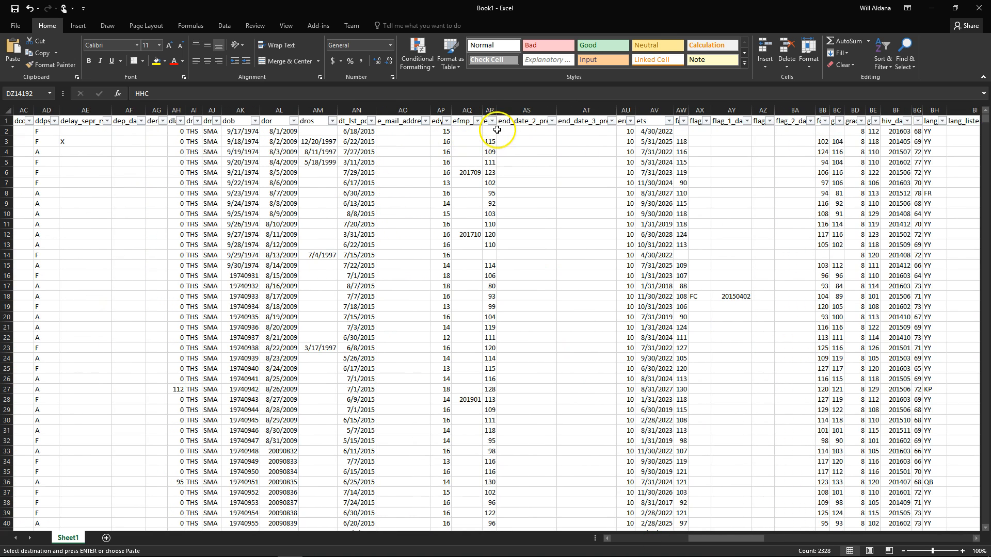
click(630, 121)
click(528, 221)
click(528, 229)
click(527, 237)
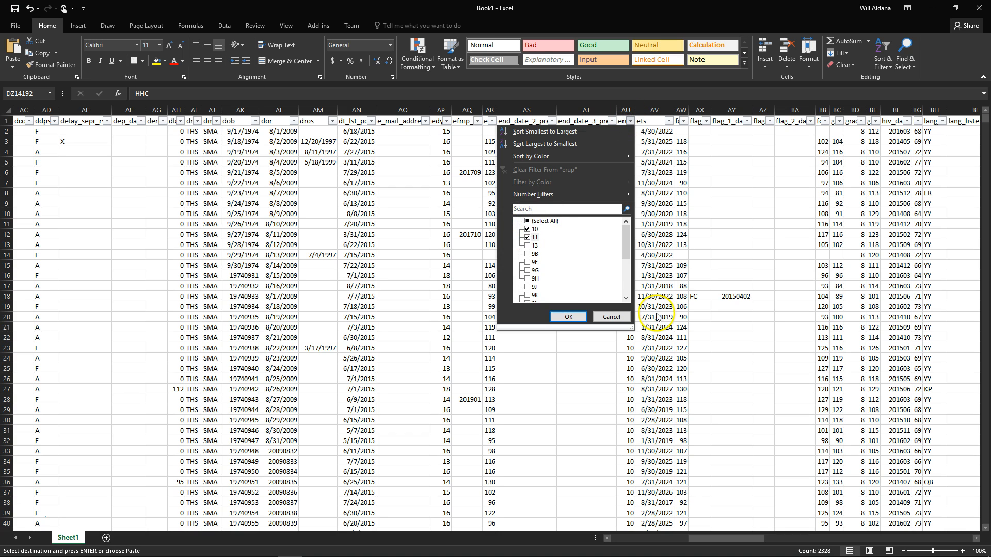
click(567, 317)
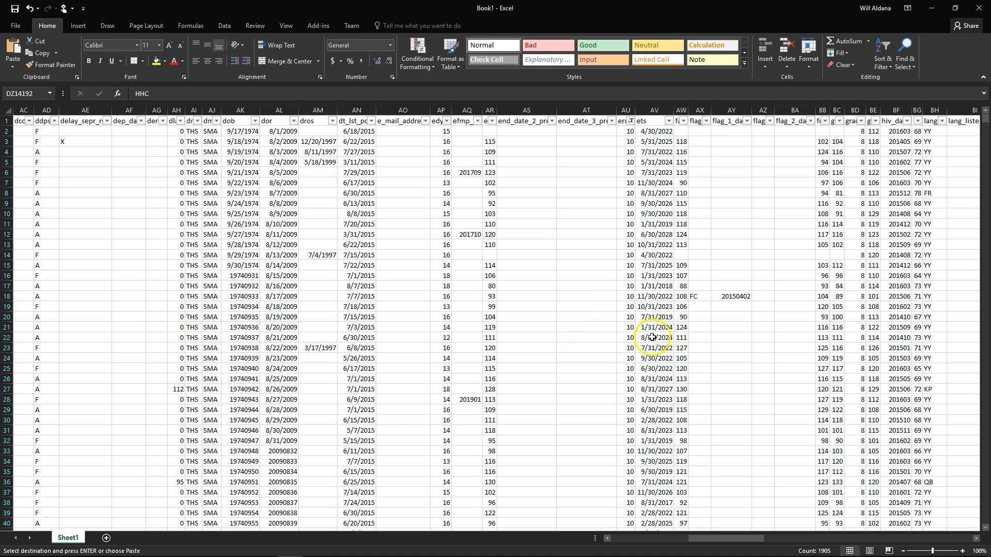
Open the filter options of the renlop column
click(877, 538)
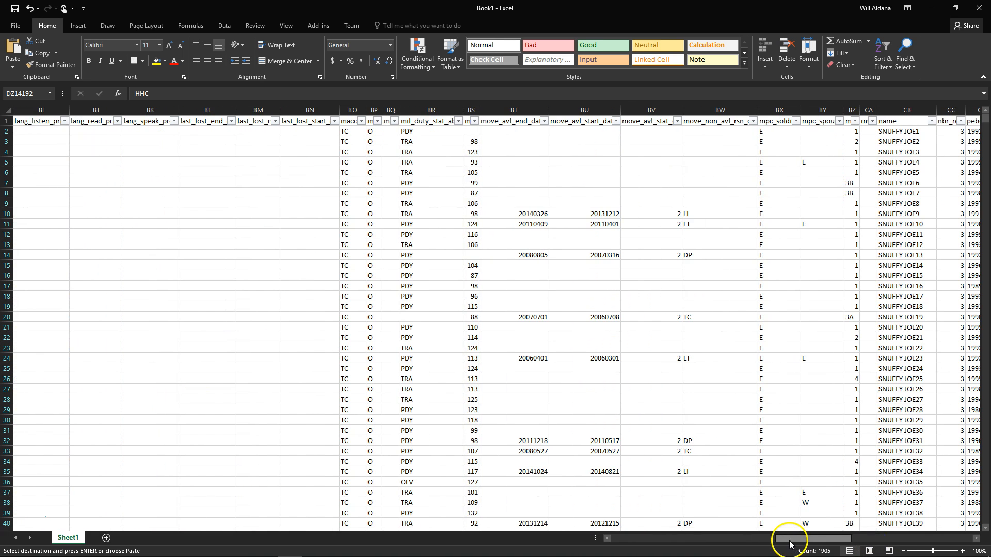
click(767, 539)
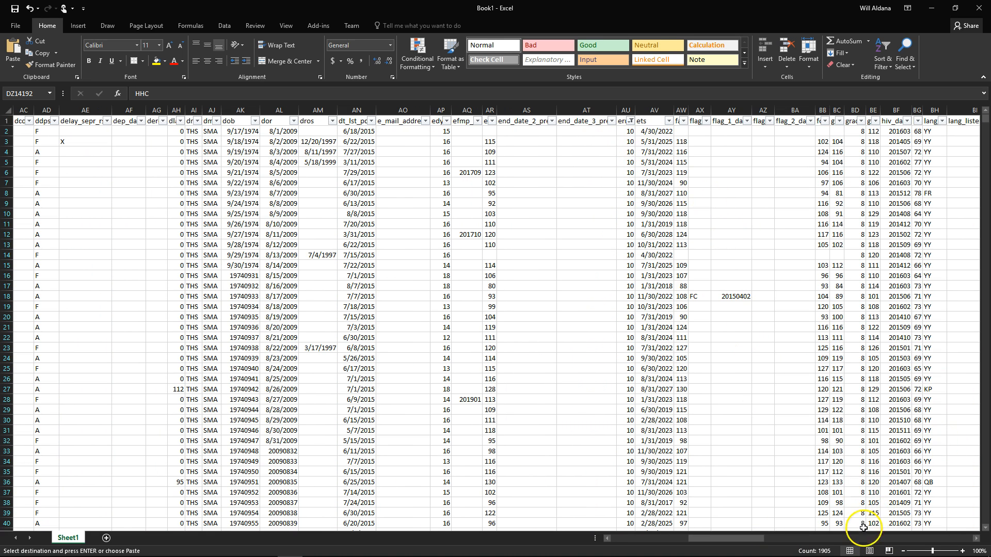
click(880, 539)
click(907, 538)
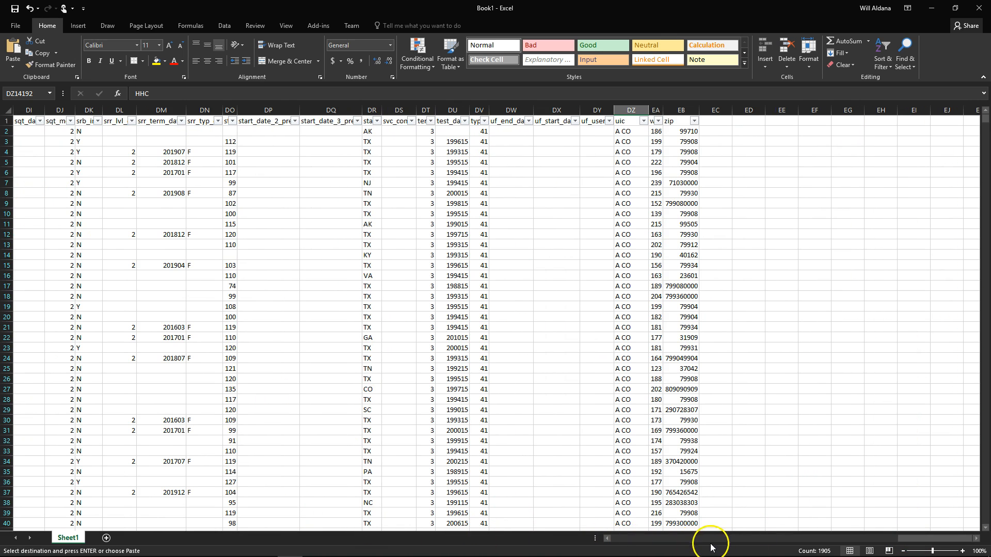
click(728, 541)
click(728, 540)
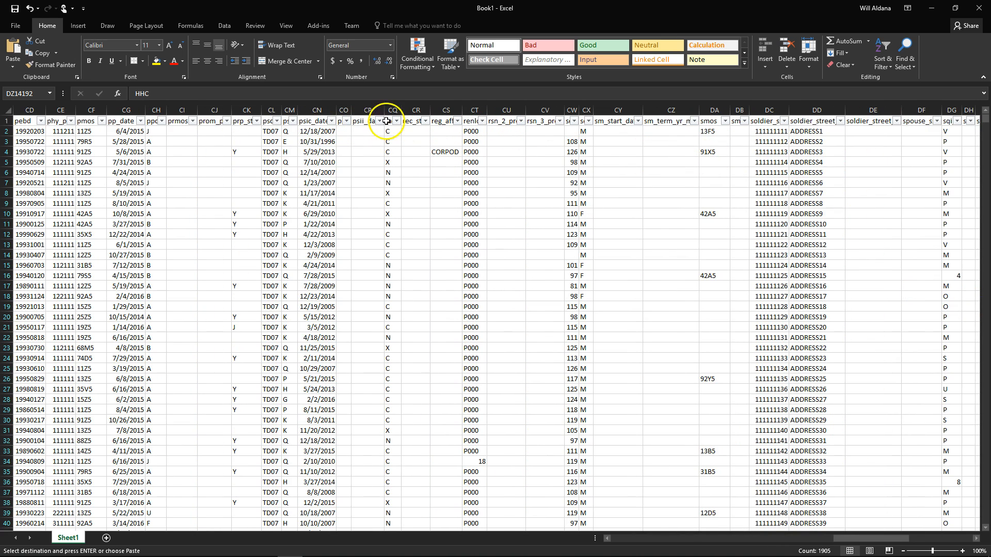
click(481, 121)
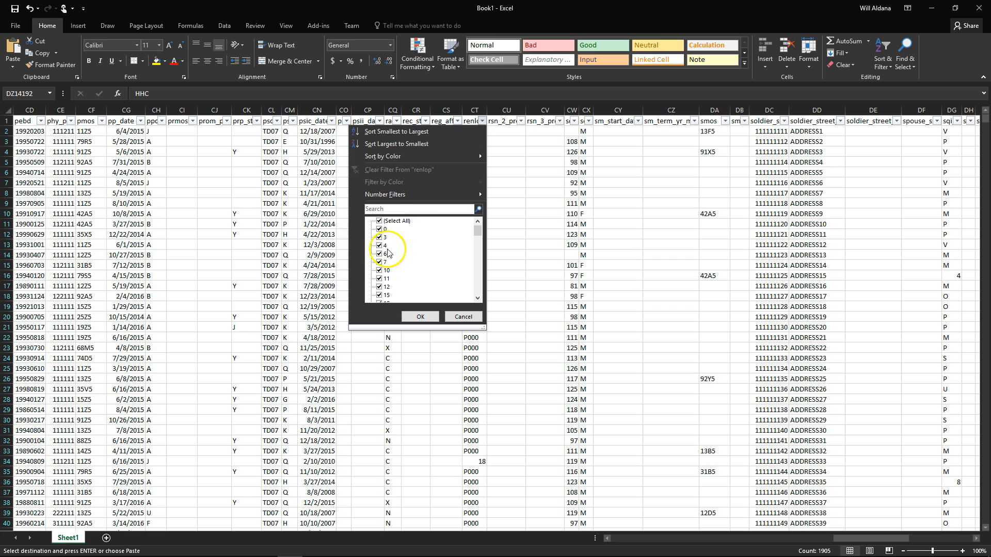
click(380, 221)
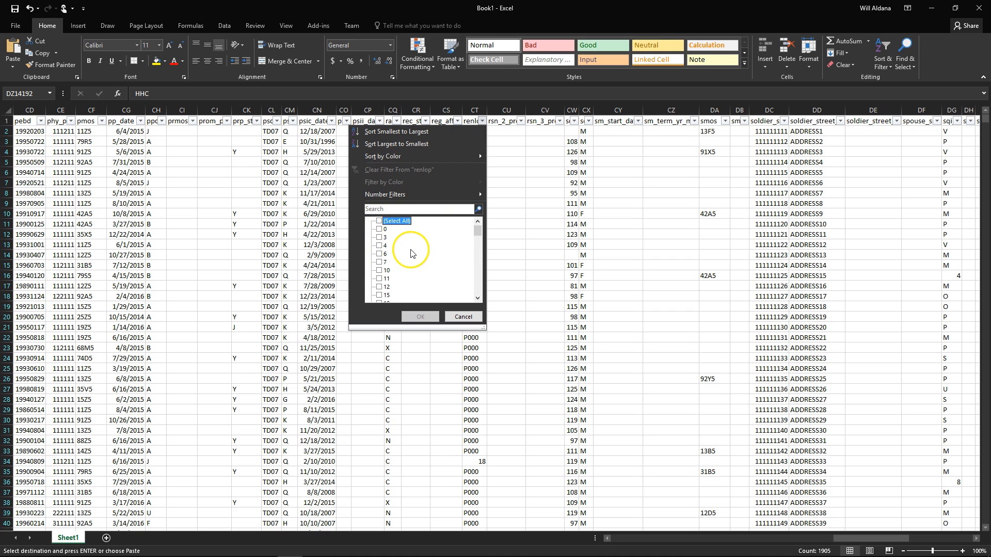
scroll(412, 253, down, 15)
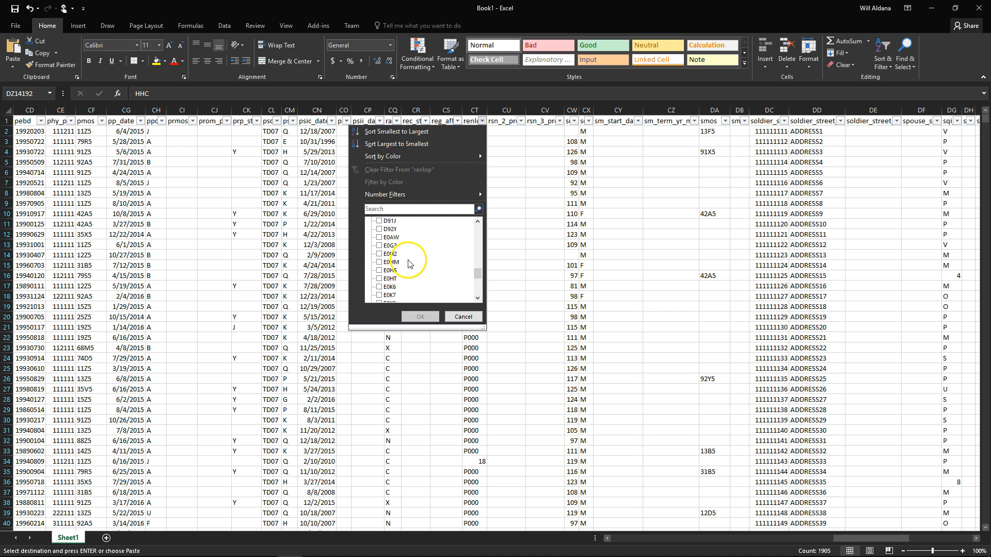
click(379, 287)
scroll(385, 242, up, 15)
click(388, 221)
Filter the renlop column to exclude P000 while keeping every other value and the blanks
scroll(390, 247, down, 10)
scroll(391, 266, down, 8)
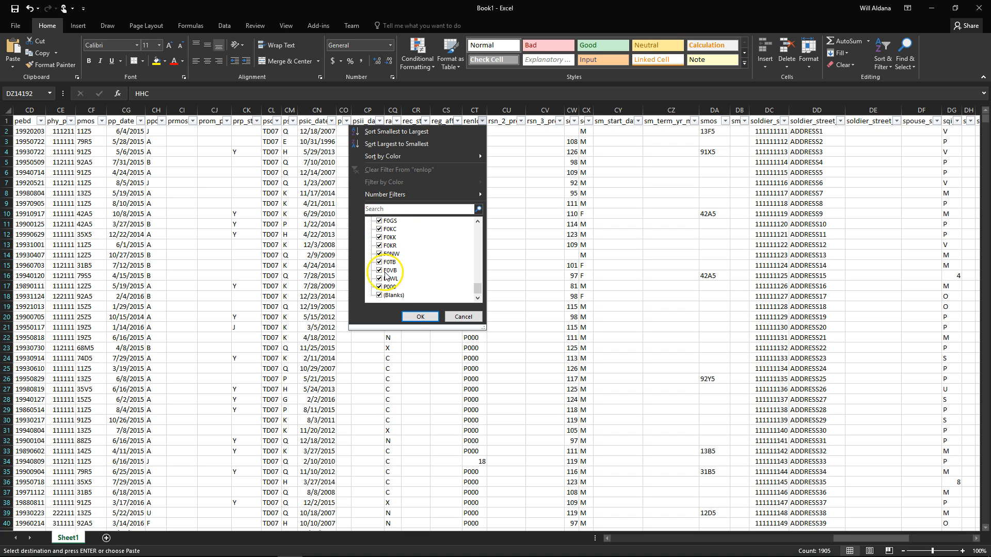
click(379, 287)
click(413, 317)
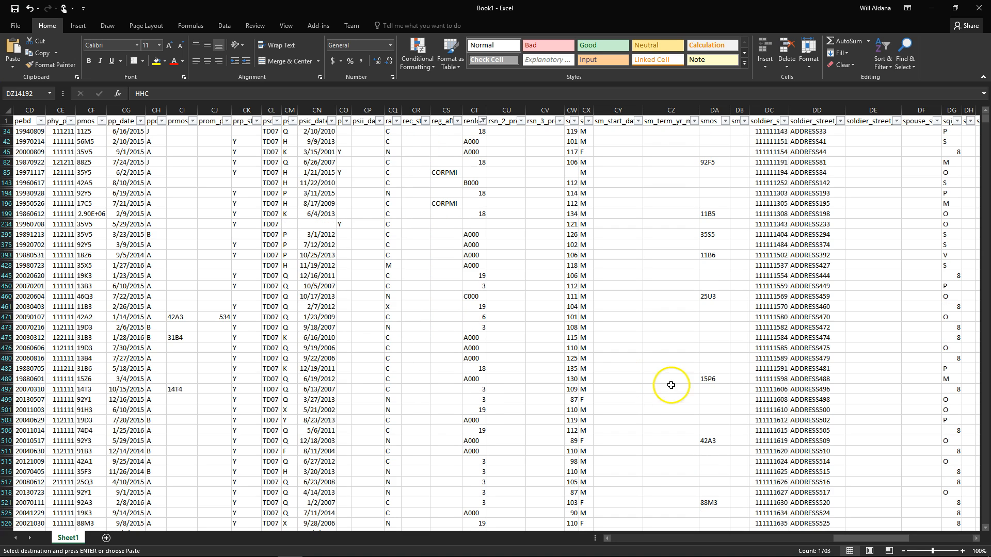
Copy the entire filtered Sheet1 and paste it into a new worksheet starting at cell A1
scroll(782, 326, down, 3)
scroll(781, 326, down, 11)
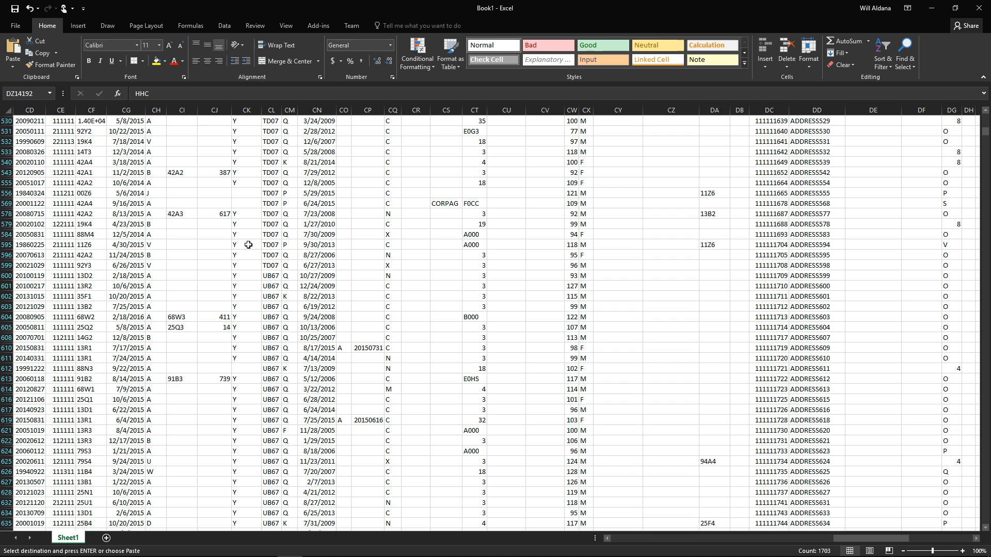
scroll(918, 177, up, 2)
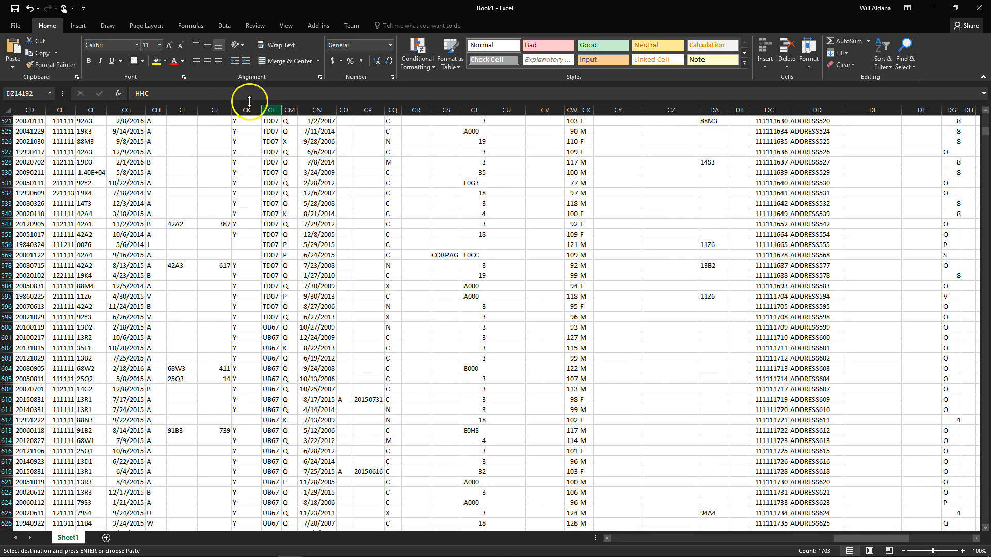
click(10, 111)
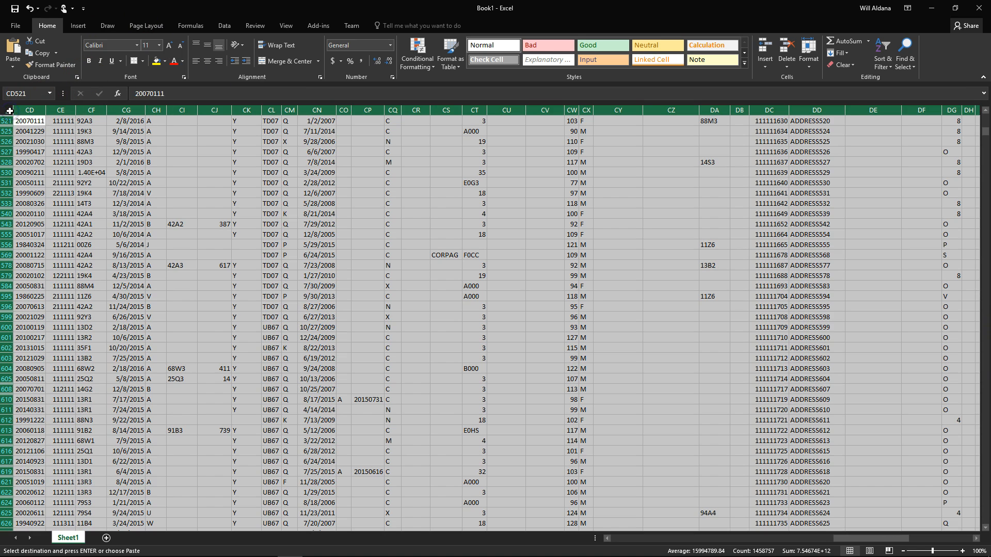
right_click(28, 135)
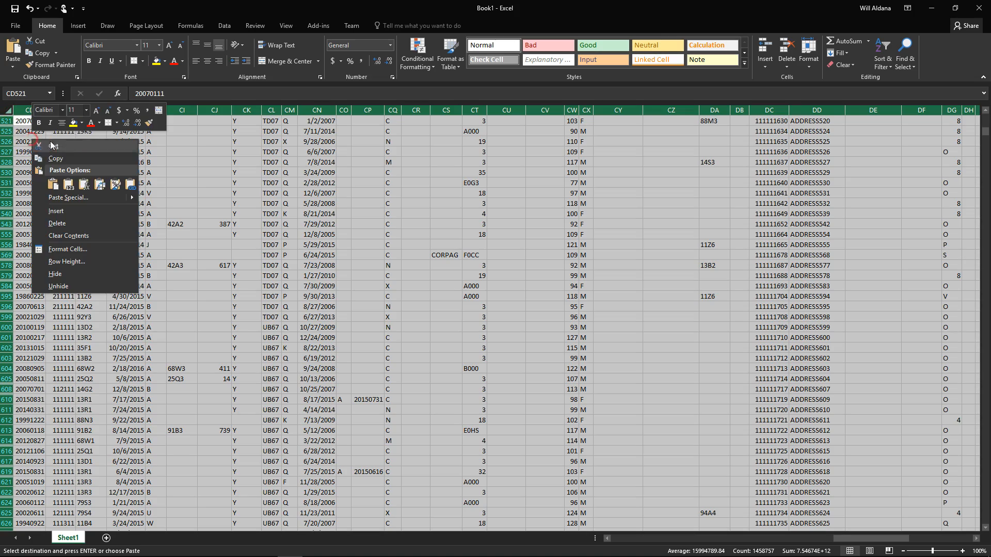
click(89, 160)
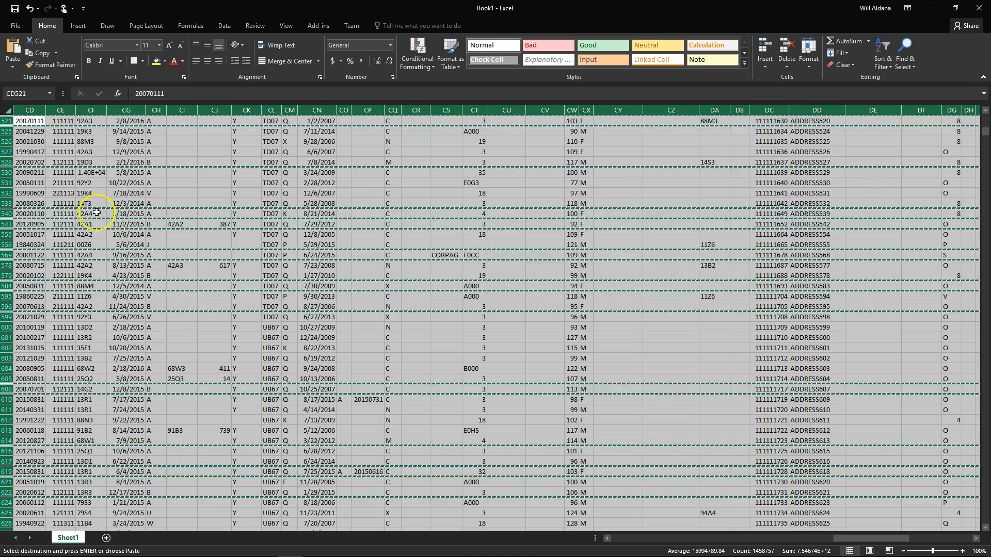
click(107, 539)
right_click(37, 122)
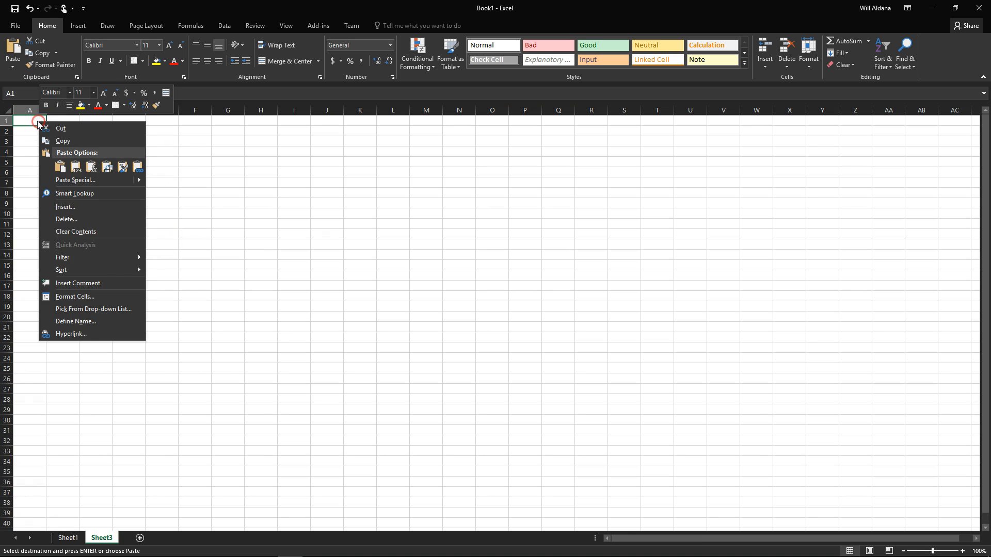
click(60, 166)
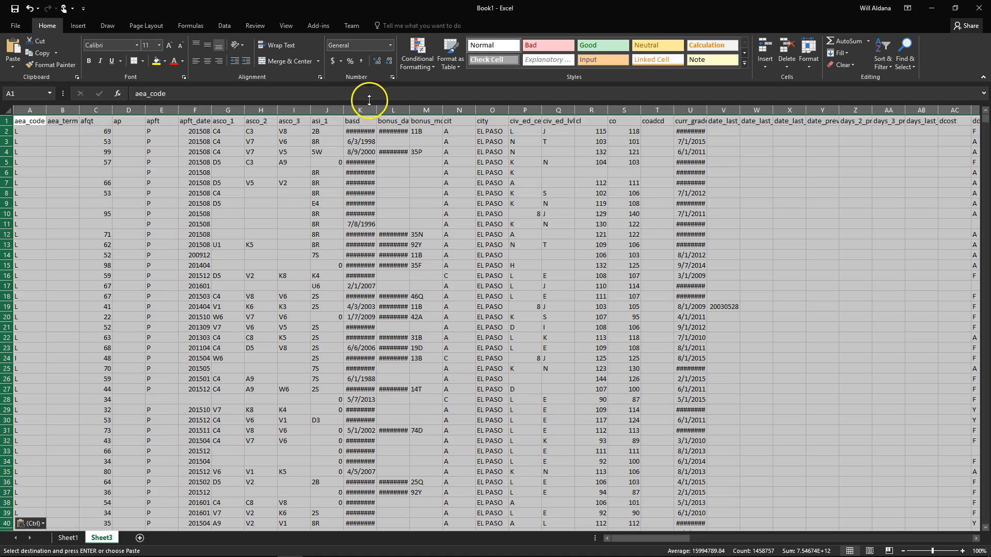
Autofit the widths of columns K and L in the new worksheet, and return to Sheet1
double_click(379, 113)
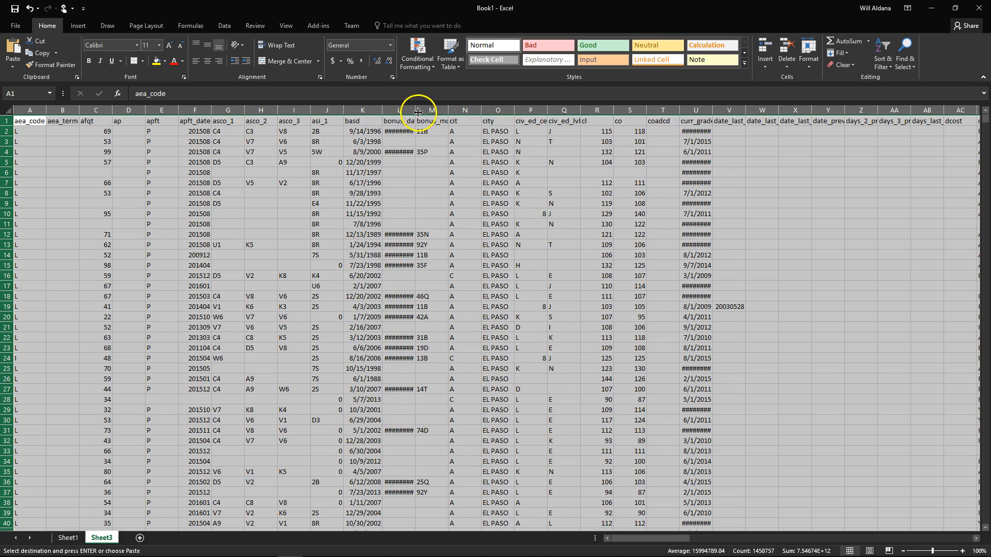
double_click(416, 110)
click(67, 538)
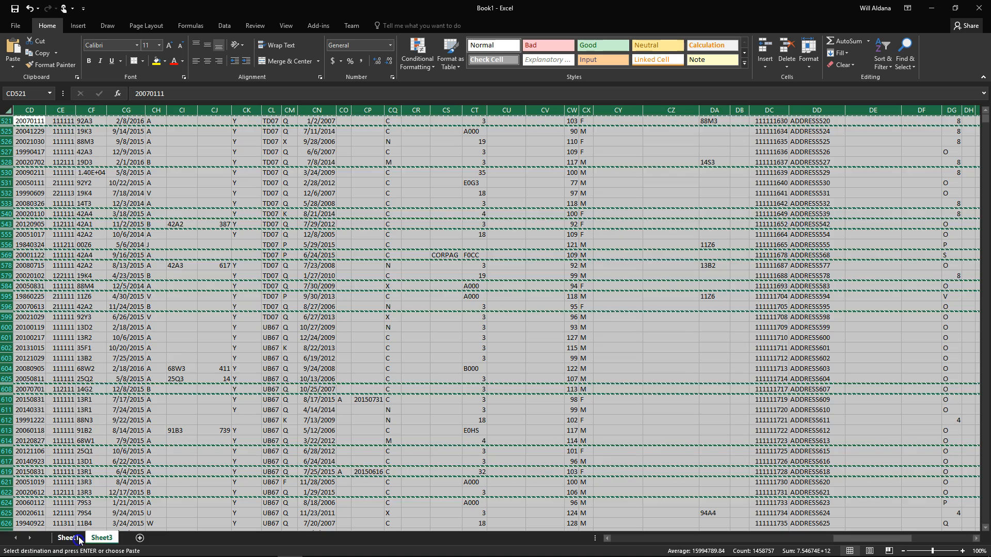
Autofit column U in Sheet3 and insert a PivotTable of the copied data on a new worksheet
click(102, 538)
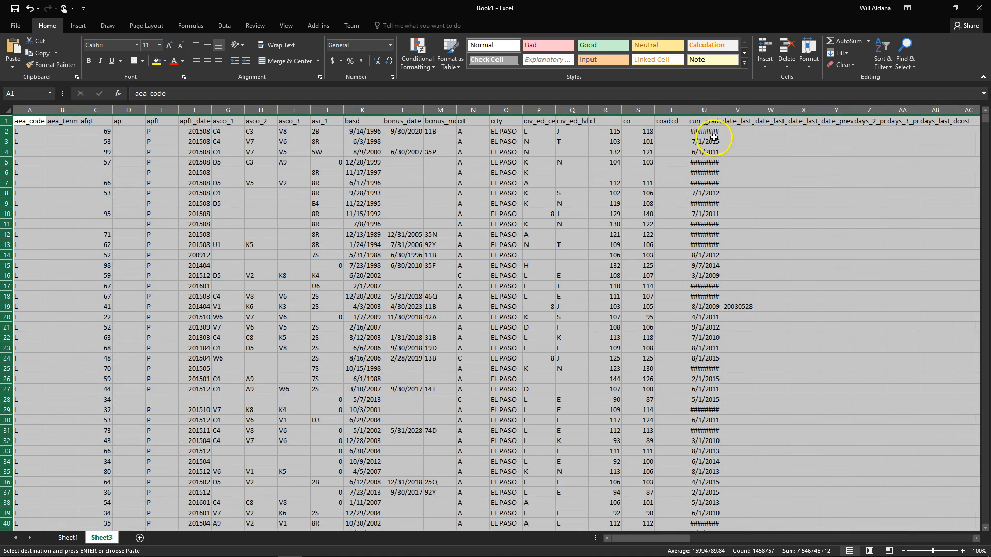
double_click(721, 111)
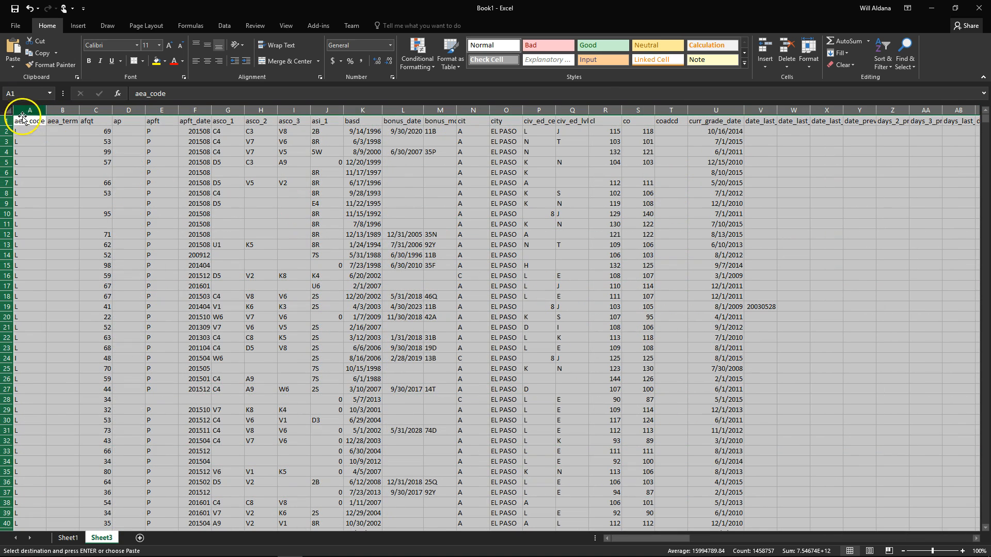
click(79, 25)
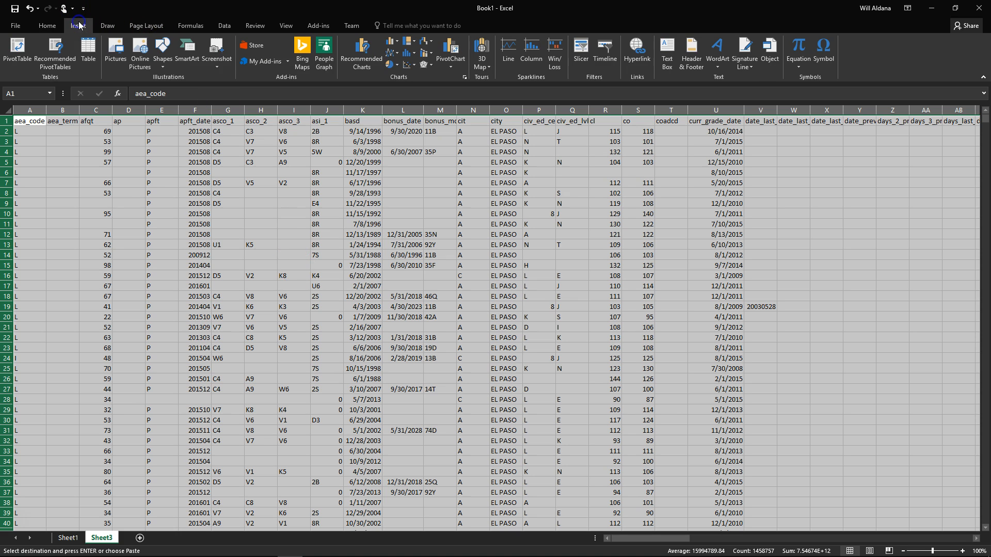
click(18, 52)
click(291, 329)
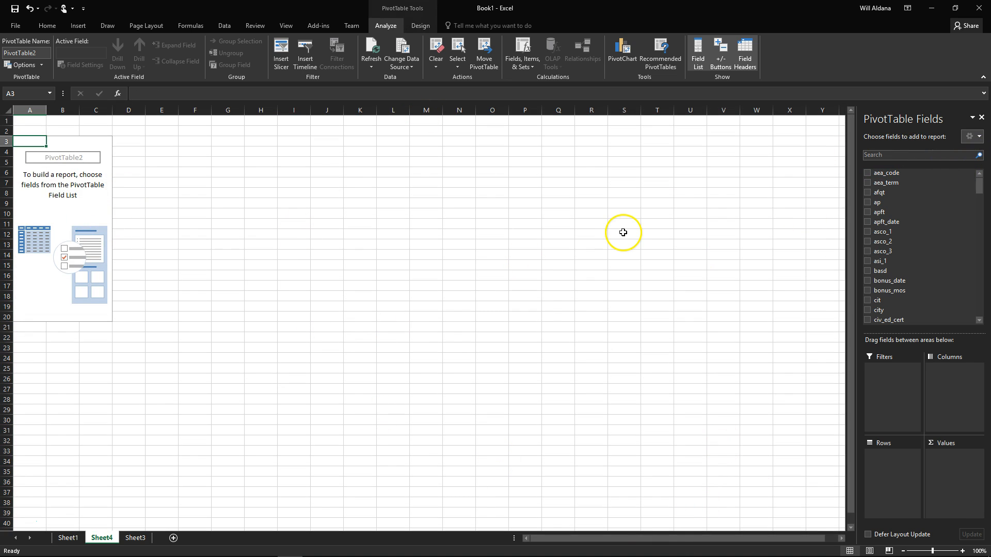
Add uic as the row field and term as the column field of the PivotTable
drag(981, 191, 986, 312)
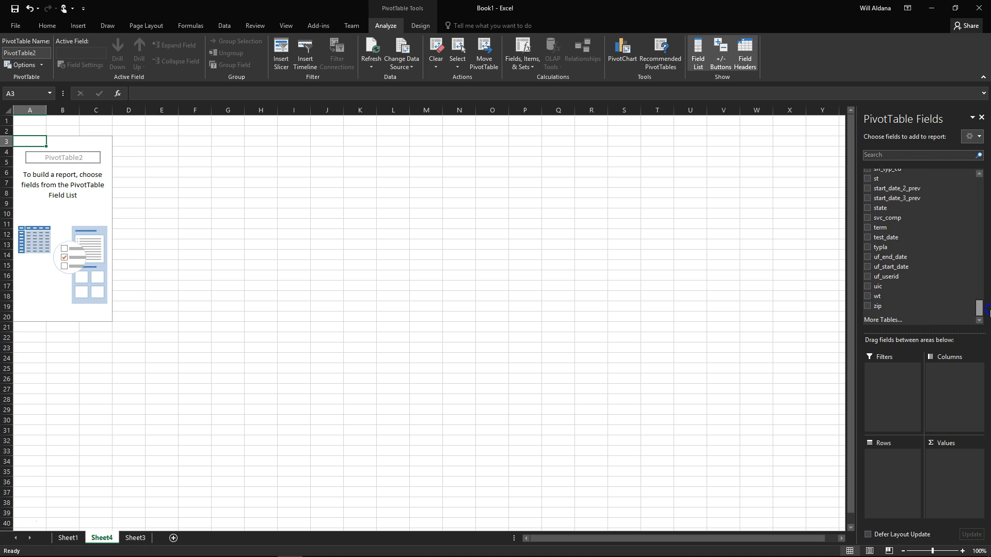
click(868, 287)
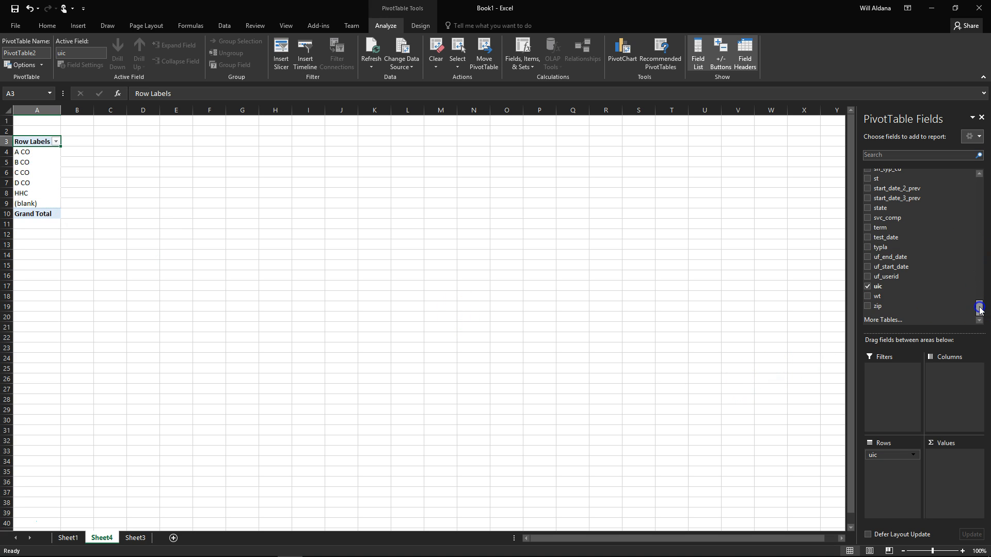
drag(983, 309, 980, 306)
click(867, 247)
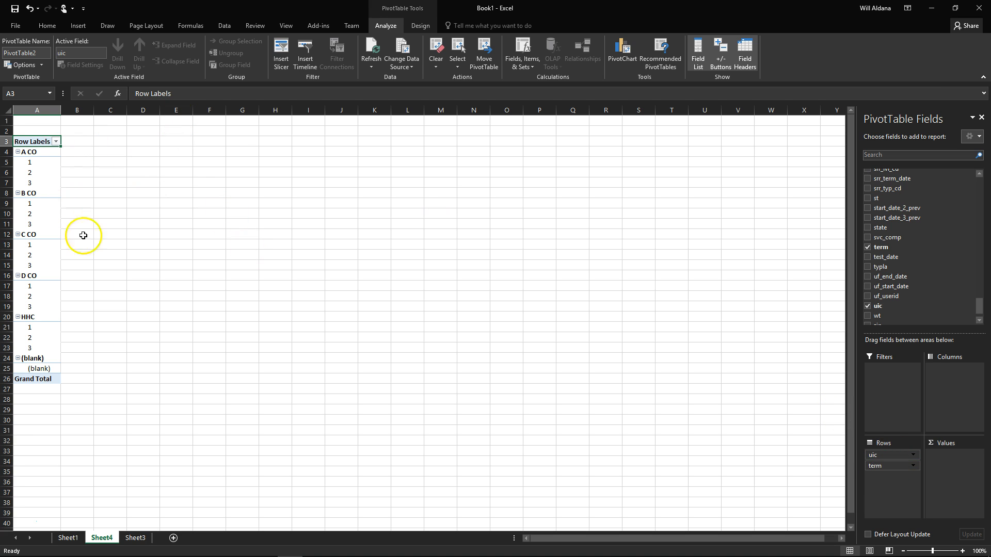
drag(878, 465, 954, 406)
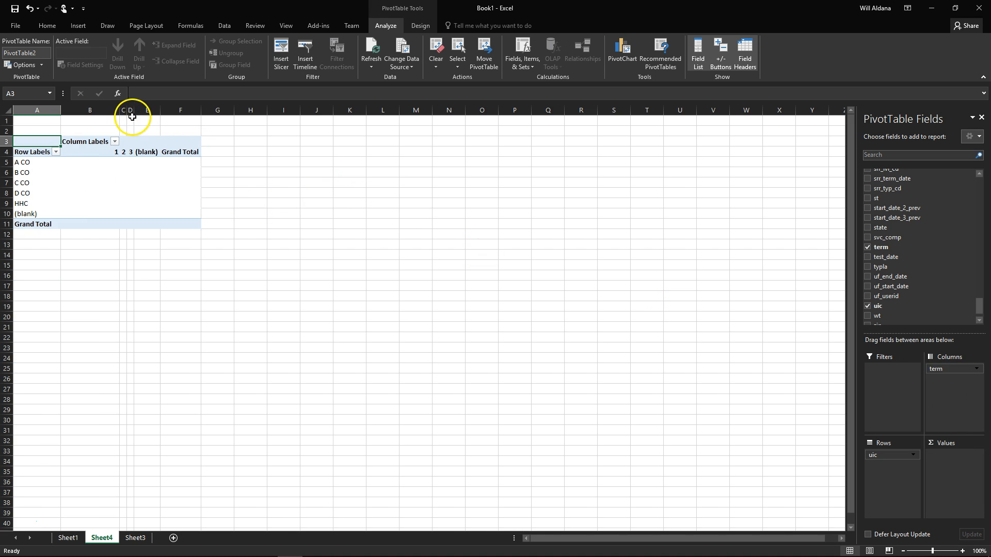
Widen columns C and D of the PivotTable and select the column for term 3
drag(128, 110, 188, 111)
click(99, 151)
click(148, 151)
click(148, 151)
click(174, 147)
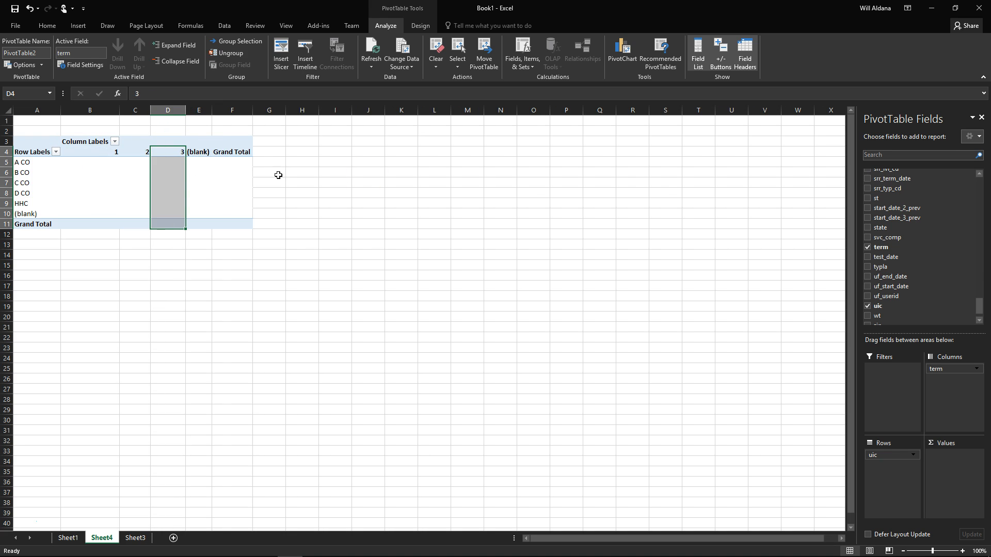
Add soldier_ssn to the PivotTable and move it from the row fields to Values as a count
drag(982, 306, 981, 286)
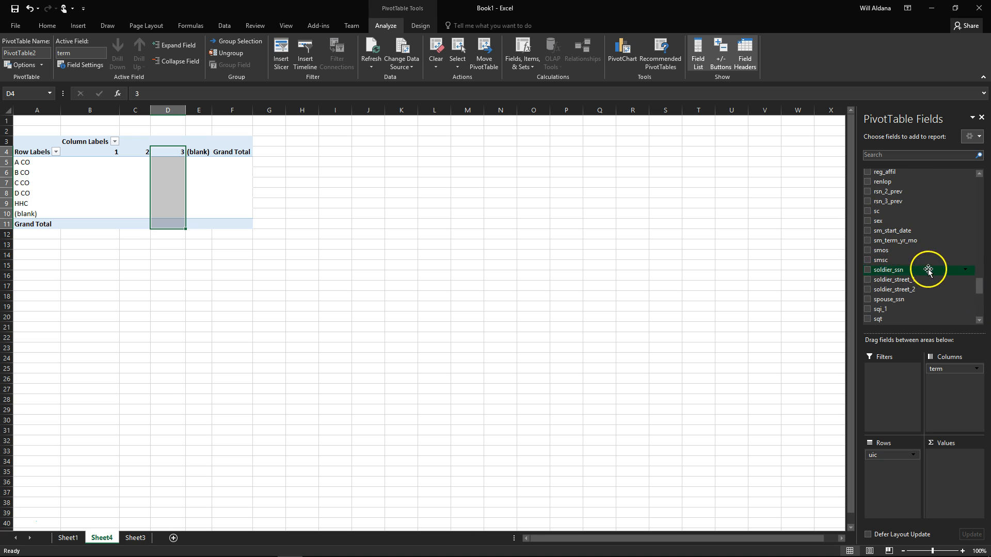
click(867, 271)
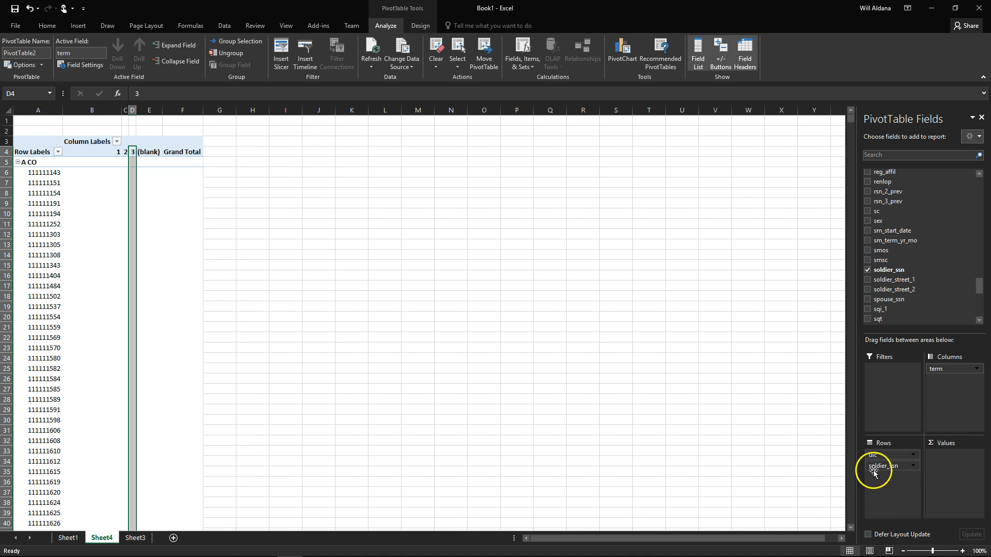
drag(882, 466, 938, 464)
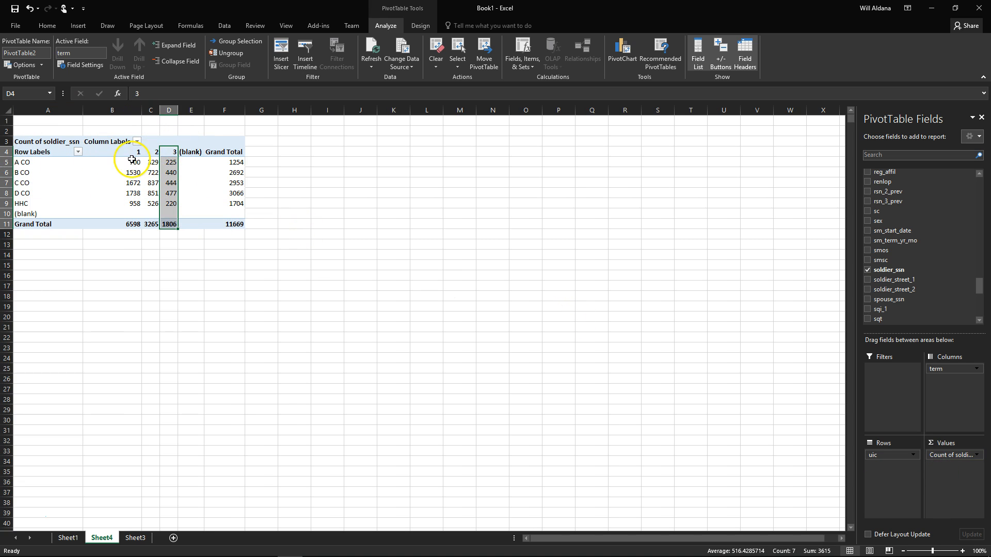
Examine the soldier_ssn counts of A CO for terms 1, 2 and 3, its grand total, and the overall total for term 1
click(130, 162)
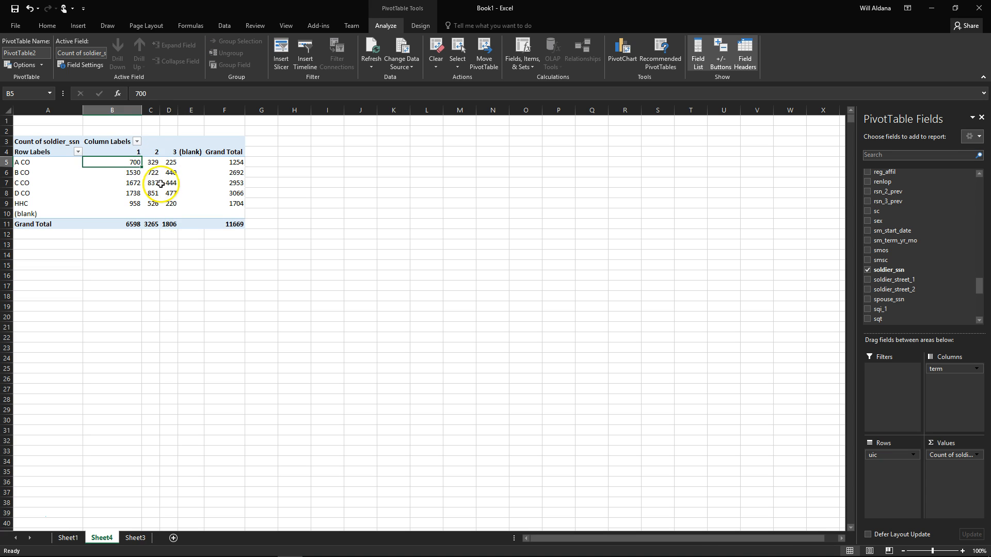
click(154, 164)
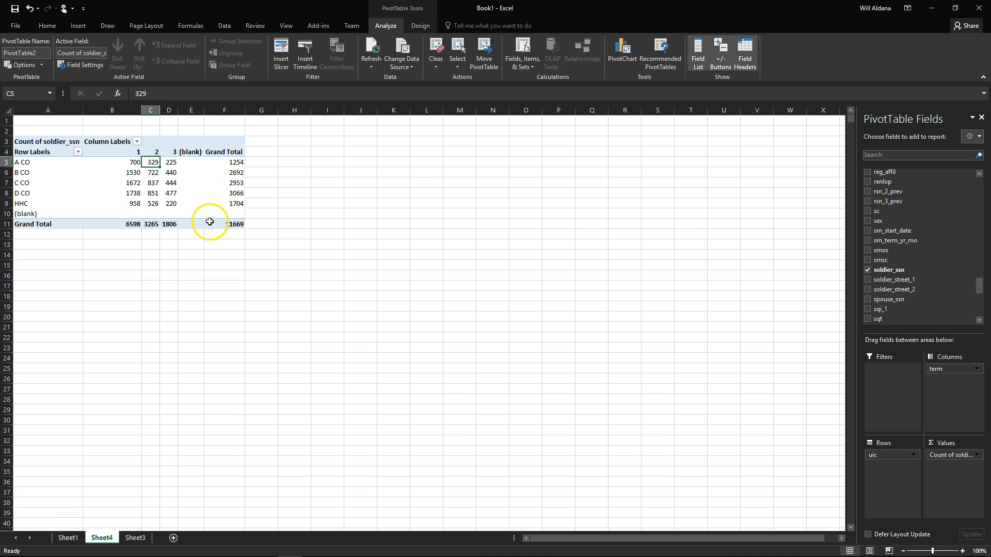
click(170, 163)
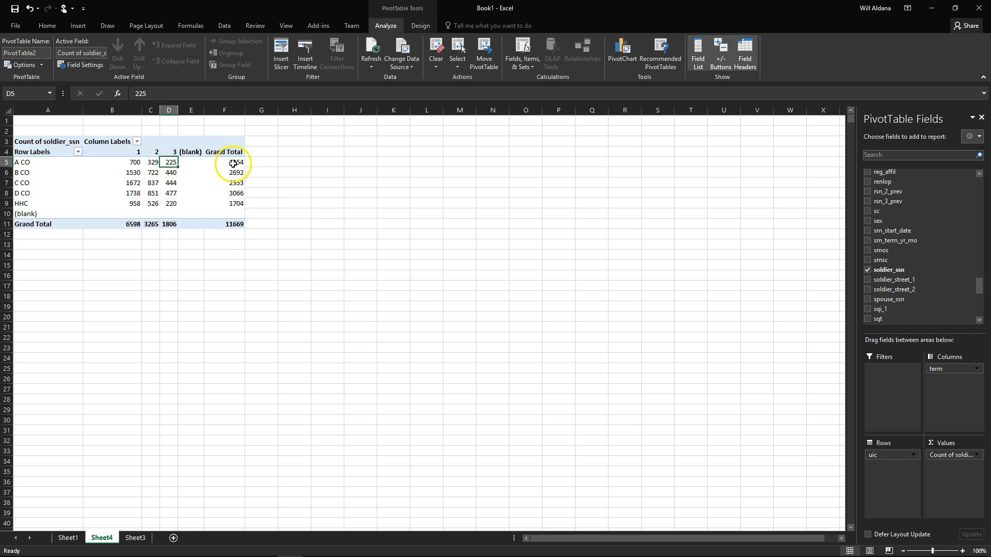
click(233, 163)
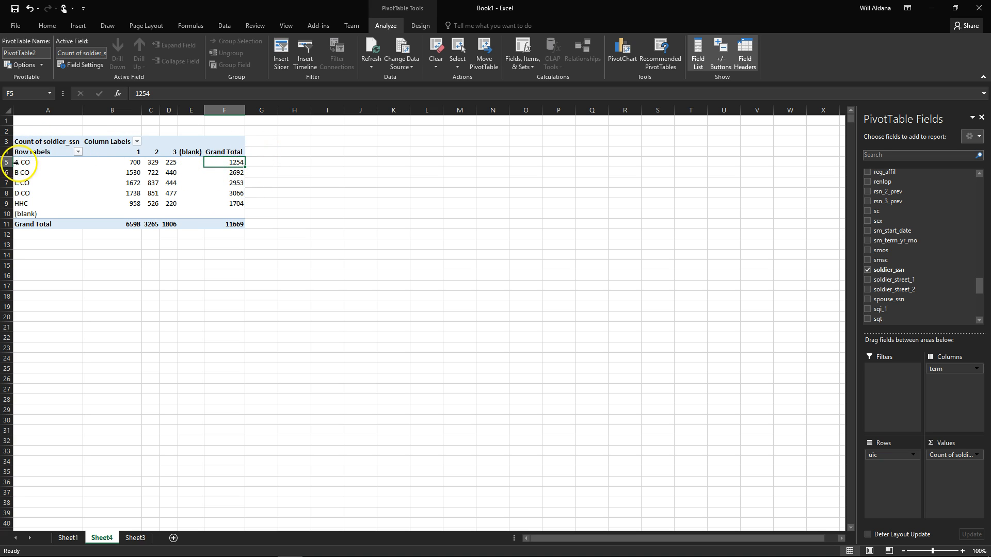
click(16, 161)
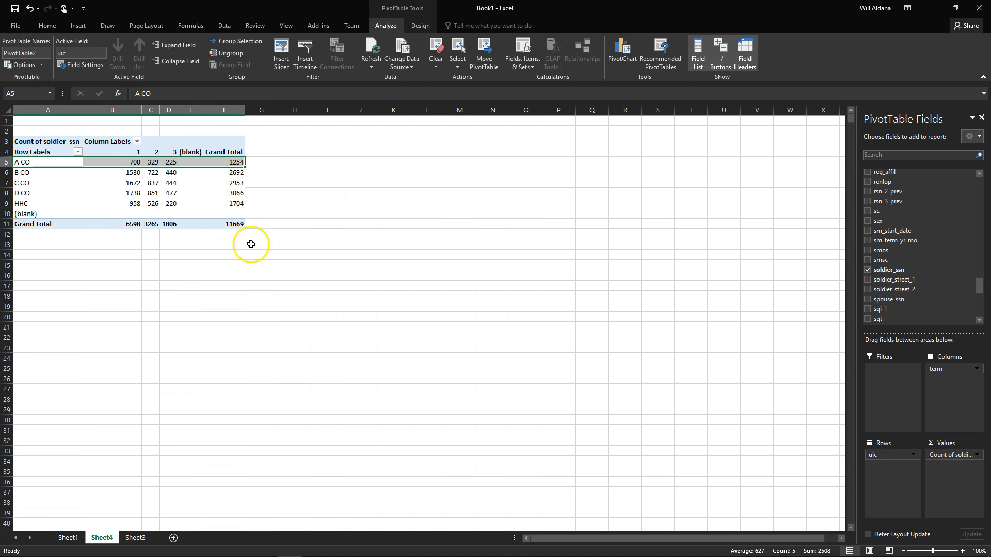
mouse_move(139, 220)
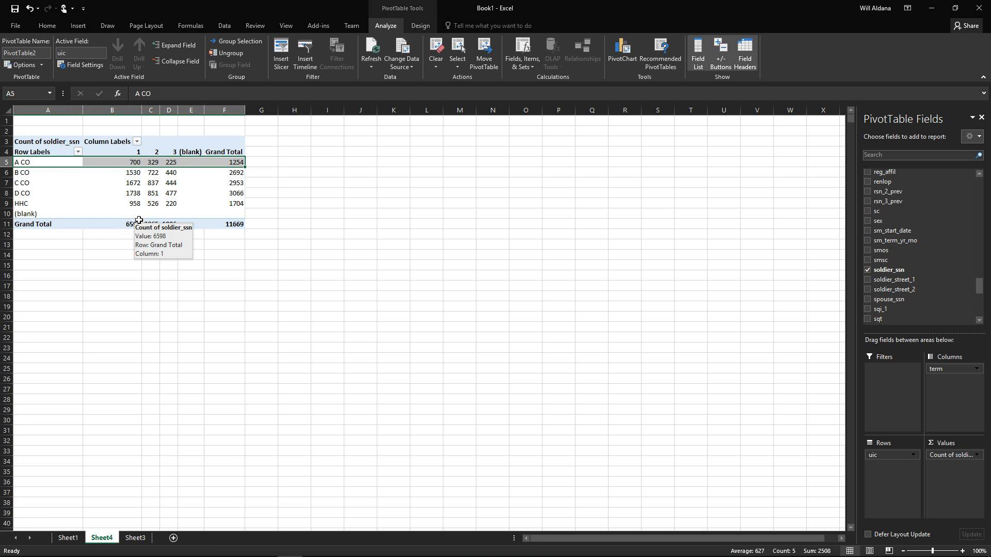